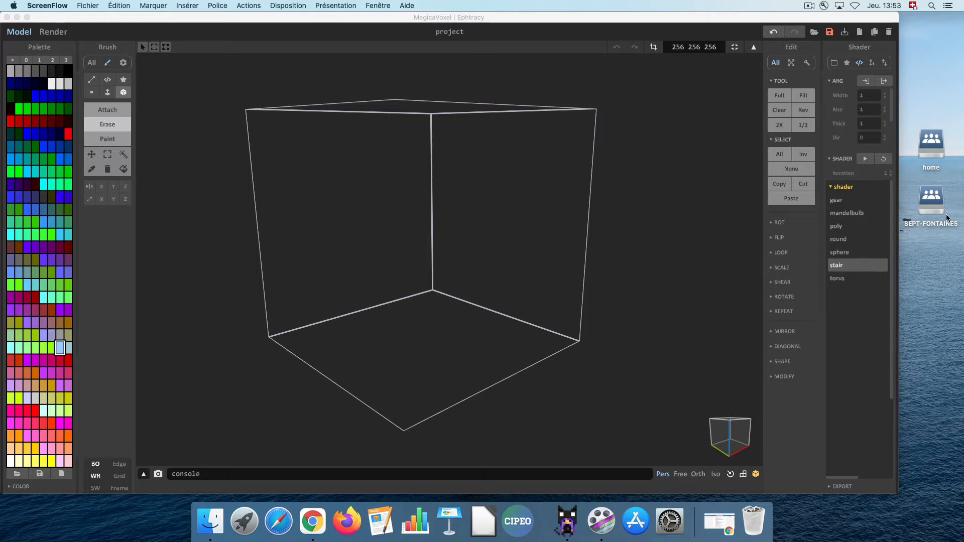
Switch to Finder, open the MagicaVoxel folder in Documents à prendre on the SEPT-FONTAINES drive, and shift its window aside
double_click(932, 201)
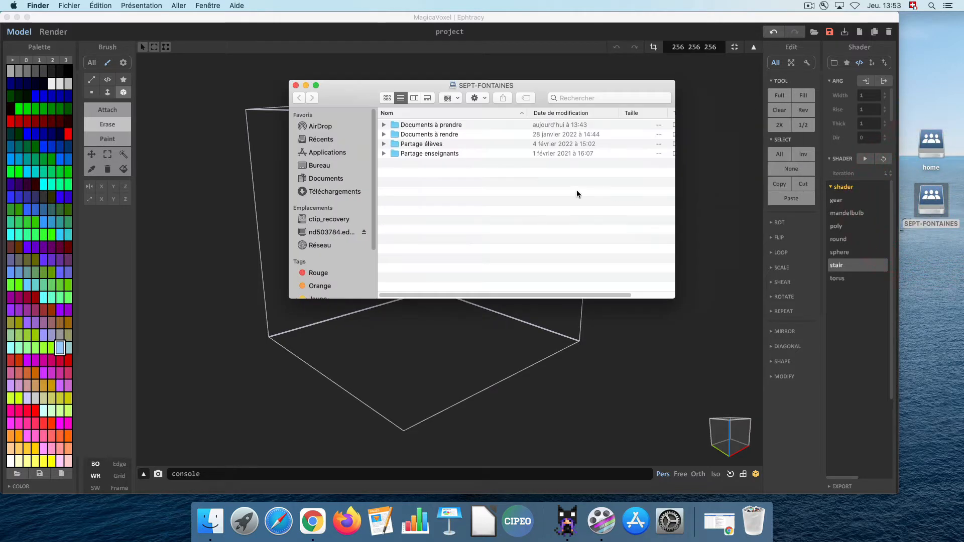
double_click(417, 124)
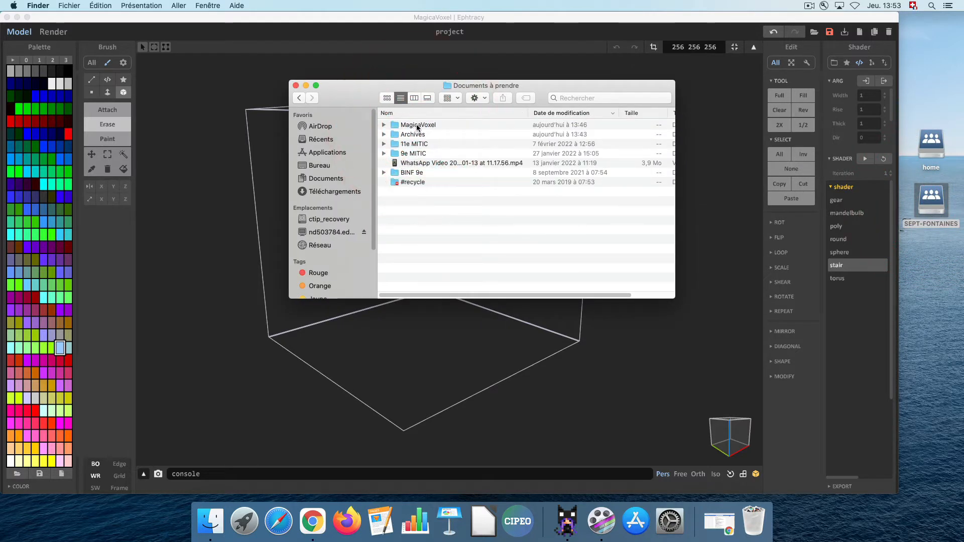
click(425, 126)
double_click(424, 125)
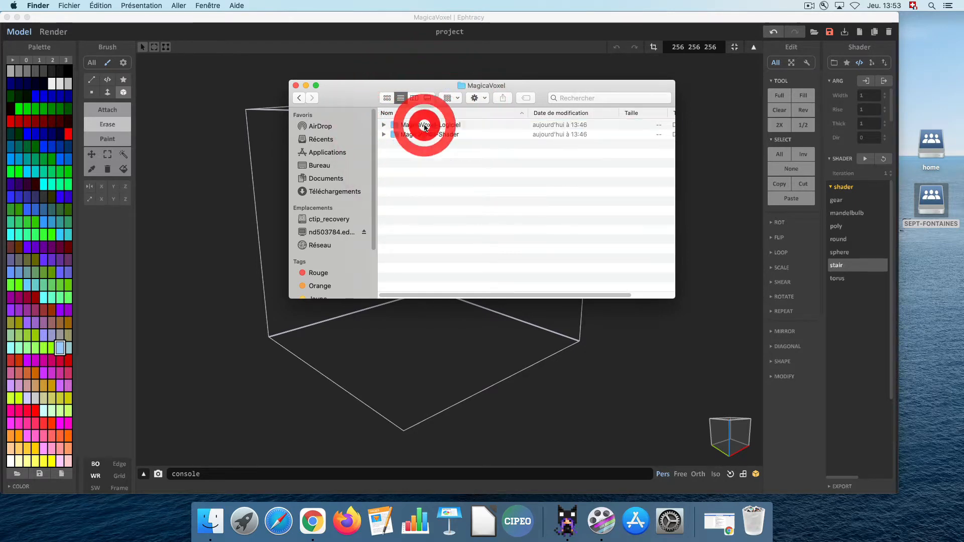
drag(383, 108, 679, 190)
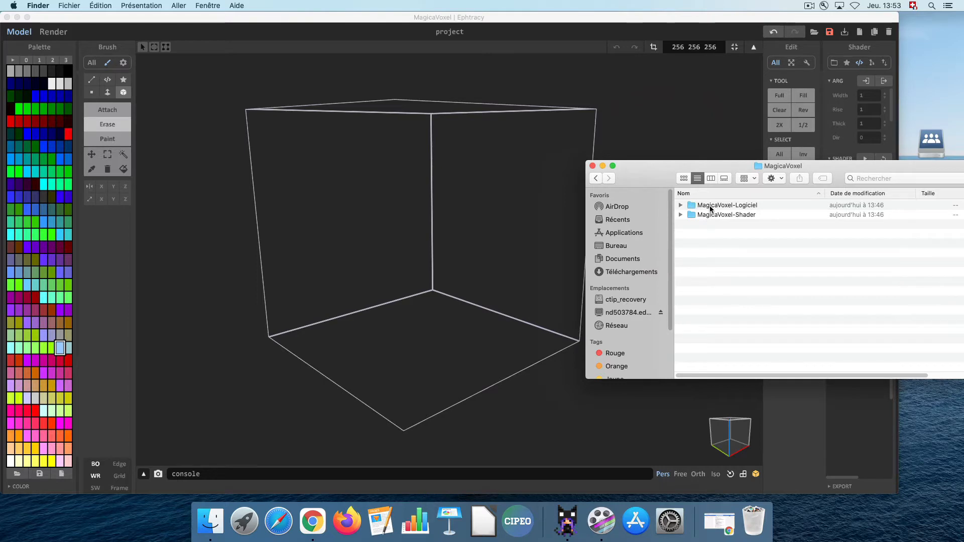
Copy Nature.txt from the MagicaVoxel-Shader folder to an empty spot on the desktop and close the folder window
click(711, 209)
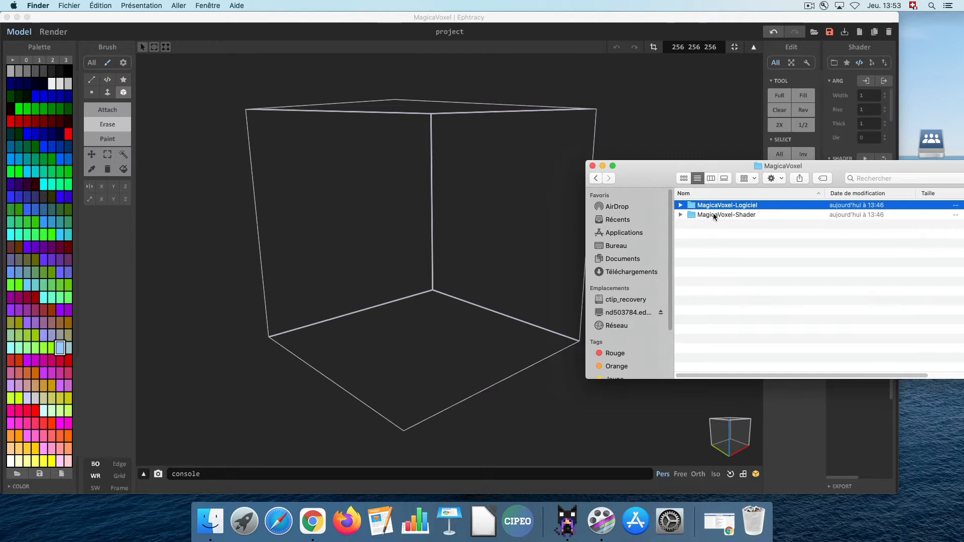
click(701, 216)
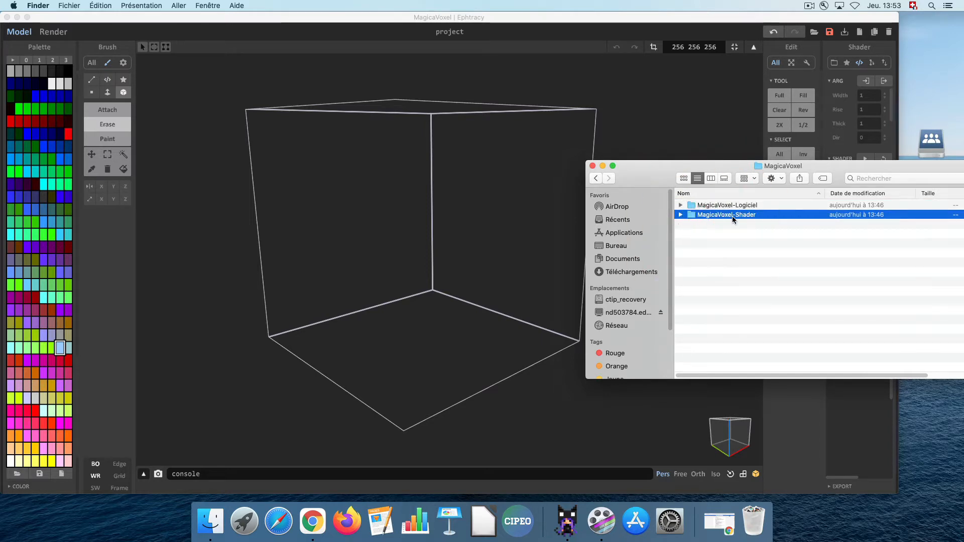
click(681, 215)
scroll(740, 242, down, 10)
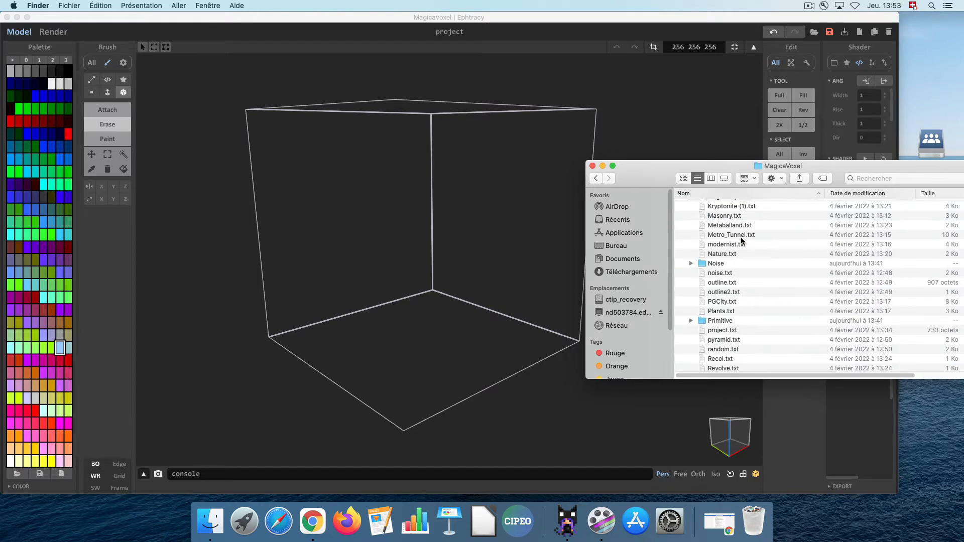
scroll(741, 241, down, 5)
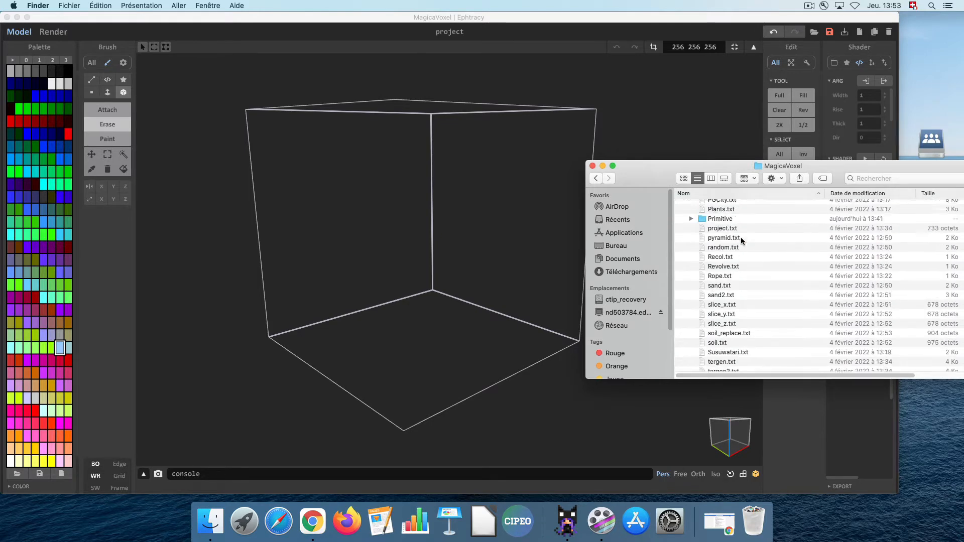
scroll(741, 241, up, 2)
scroll(741, 240, up, 5)
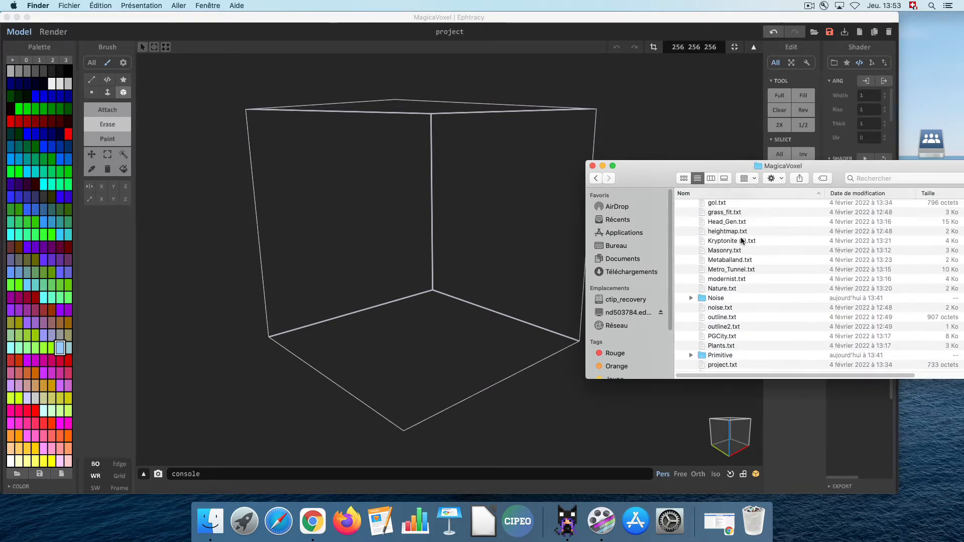
click(735, 290)
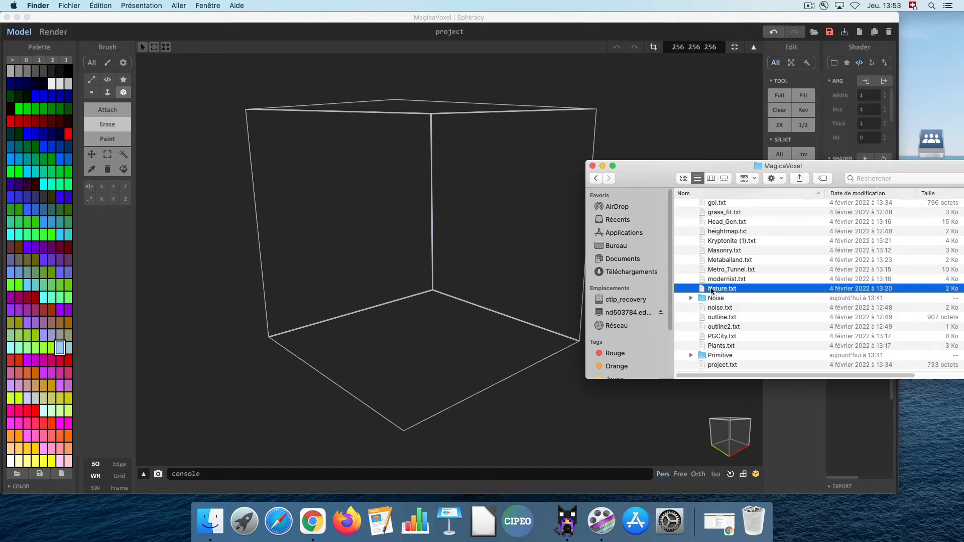
drag(720, 292, 926, 425)
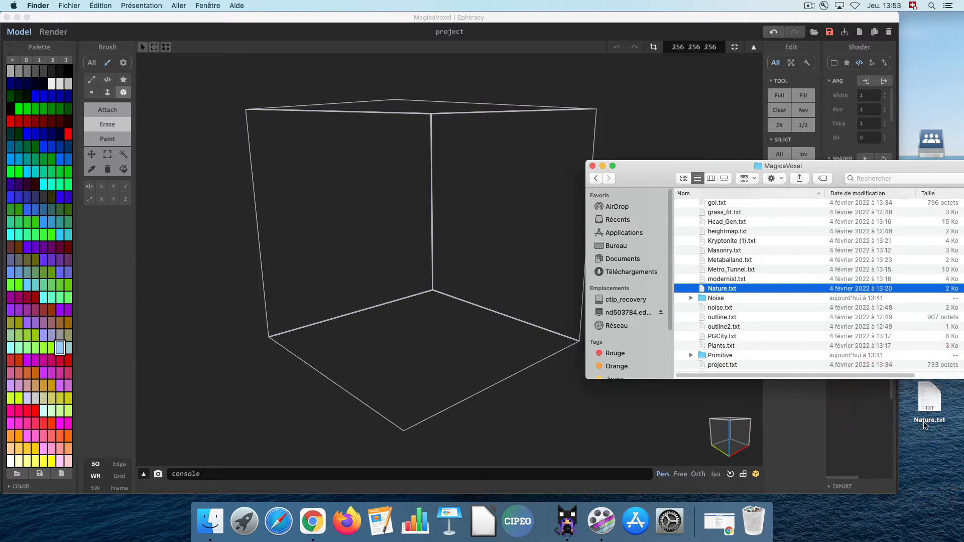
click(593, 166)
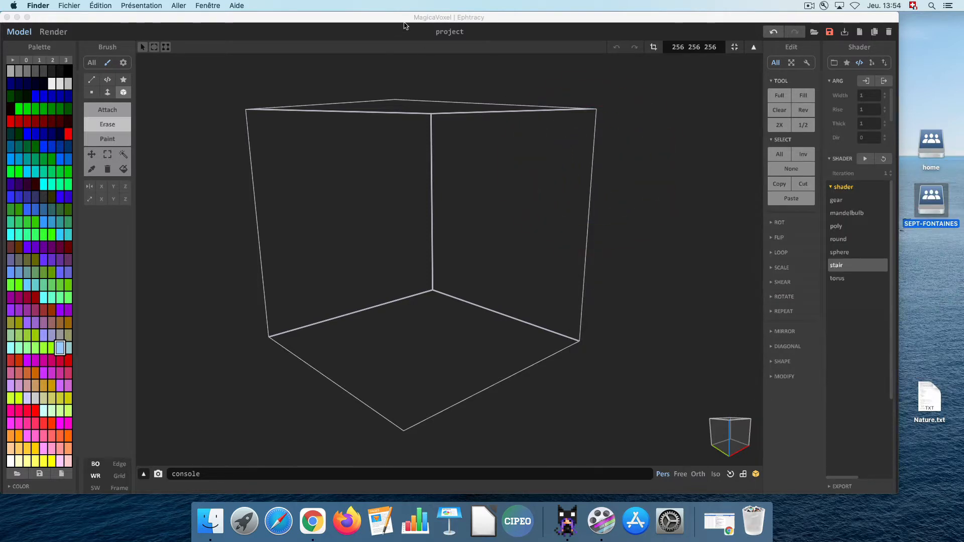
Uncover the desktop, open the MagicaVoxel-Logiciel folder and expand its shader subfolder
drag(406, 20, 412, 204)
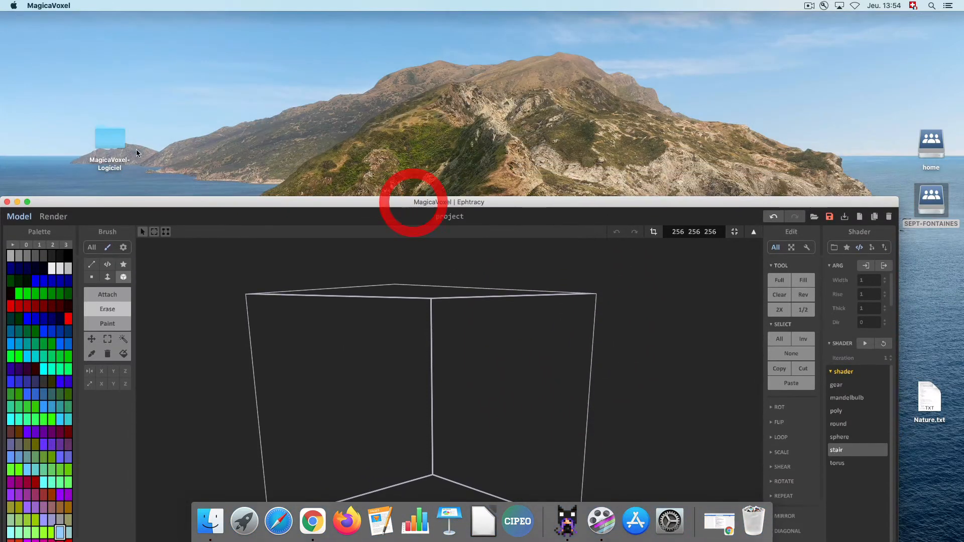
drag(126, 138, 370, 67)
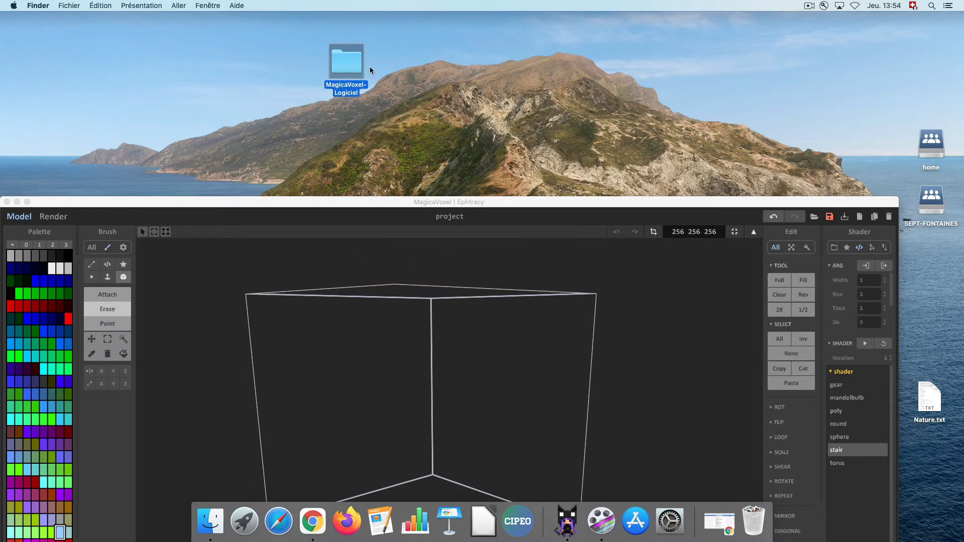
double_click(345, 61)
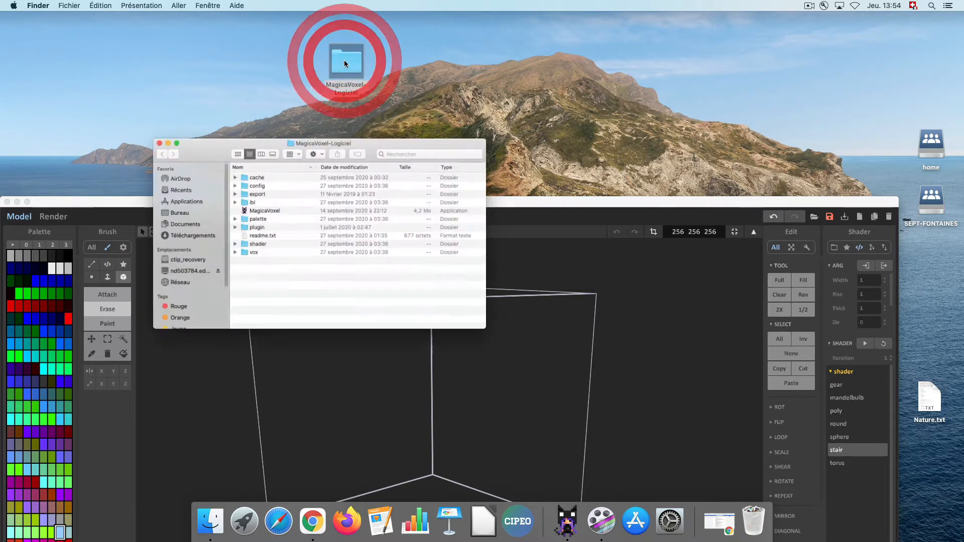
drag(187, 182, 166, 124)
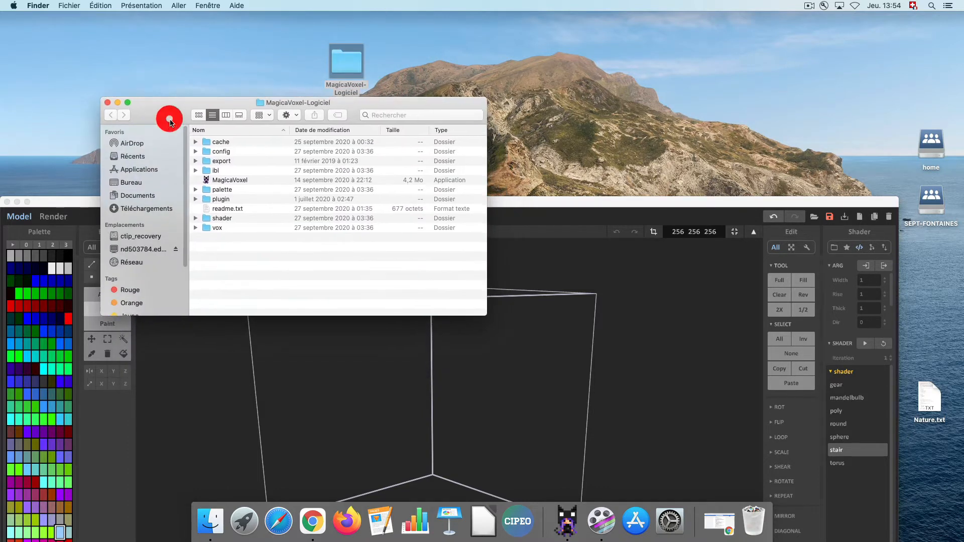
click(219, 179)
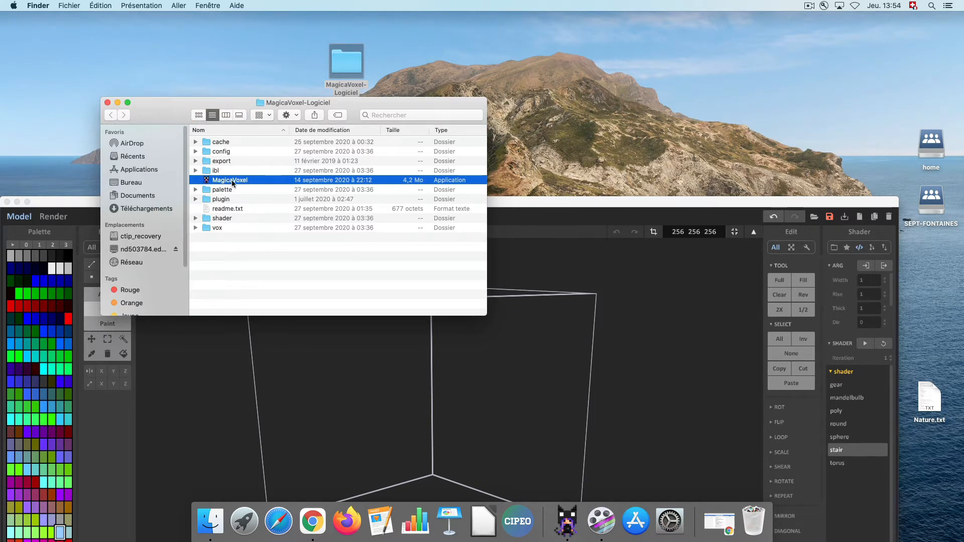
click(196, 219)
click(243, 229)
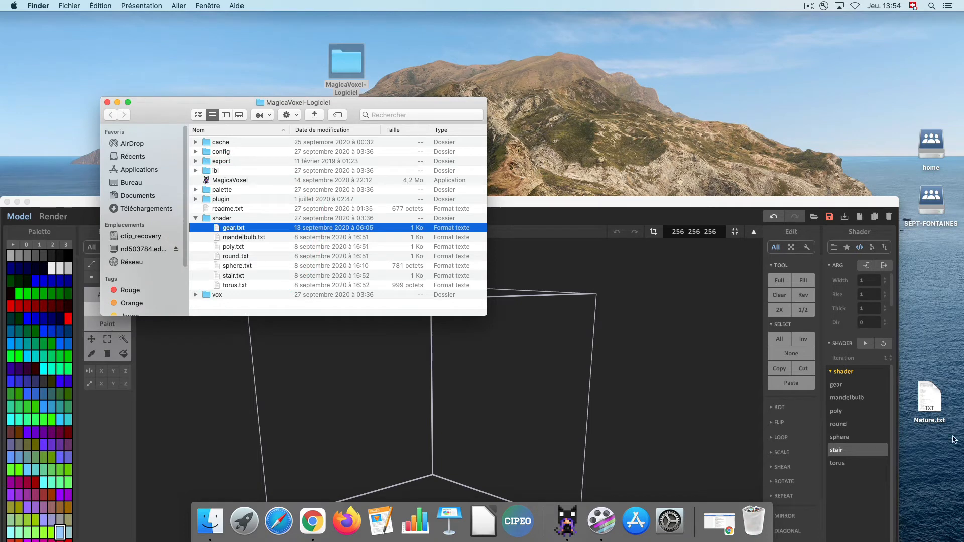
Switch to MagicaVoxel and view its project and pattern lists, ending on the voxel shader list
click(789, 202)
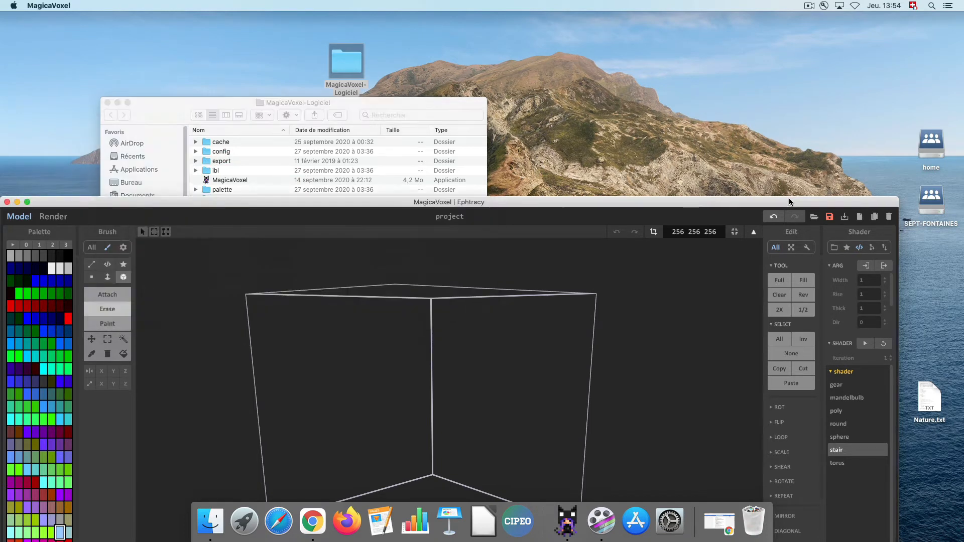
drag(789, 202, 788, 182)
click(834, 228)
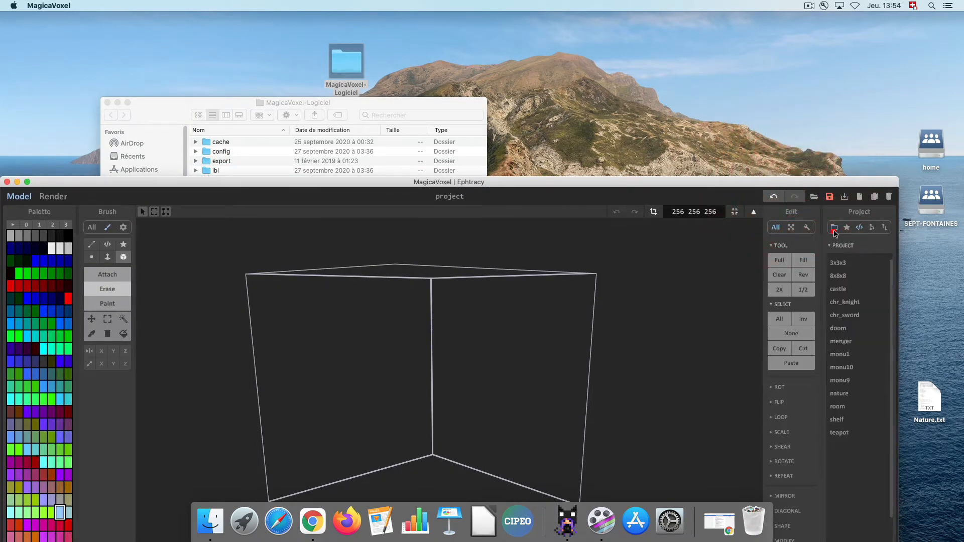
click(848, 228)
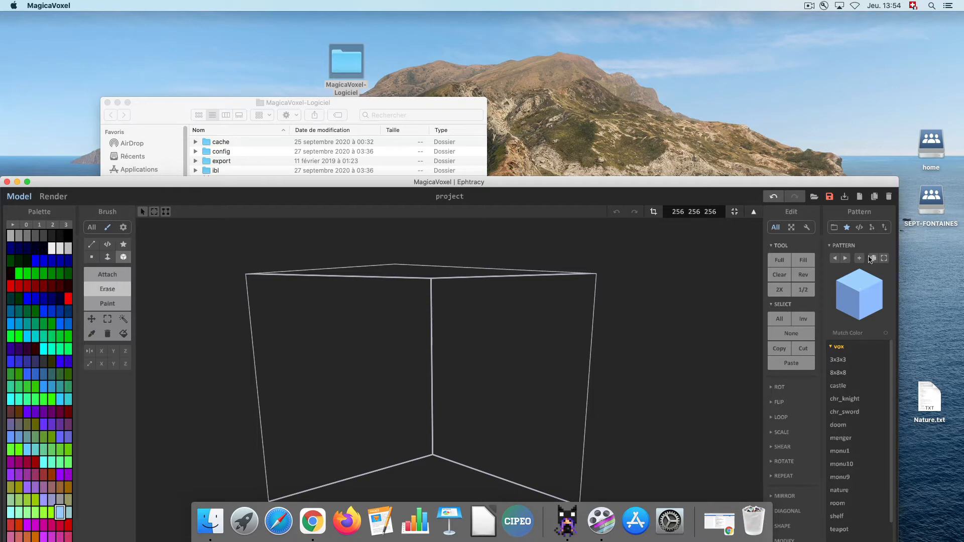
click(860, 227)
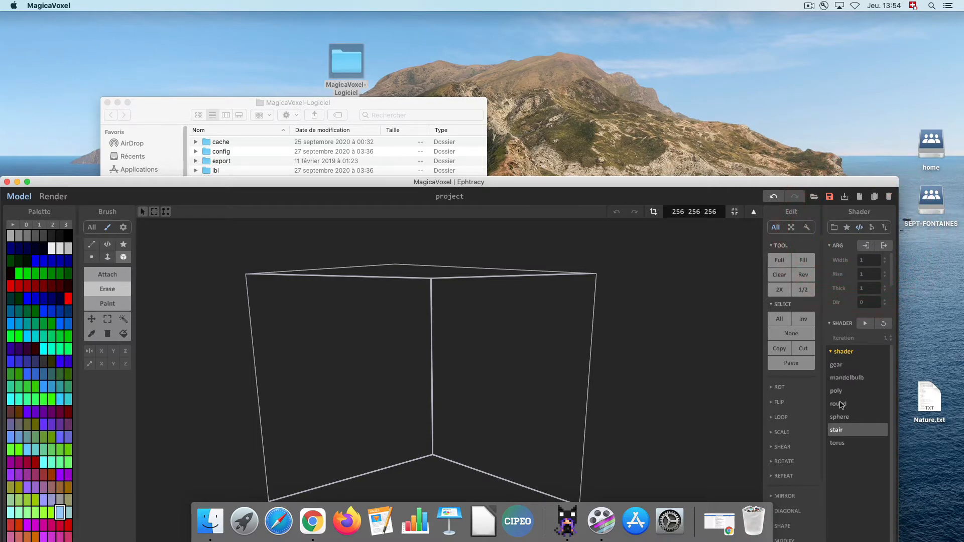
Move Nature.txt from the desktop into MagicaVoxel-Logiciel's shader folder, and select the Nature shader in MagicaVoxel
drag(186, 104, 178, 24)
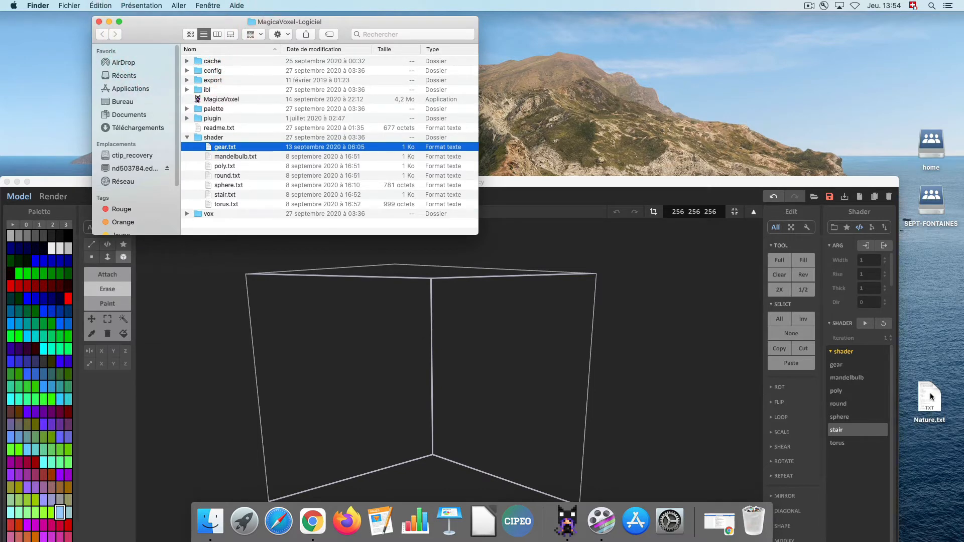
drag(930, 392, 227, 149)
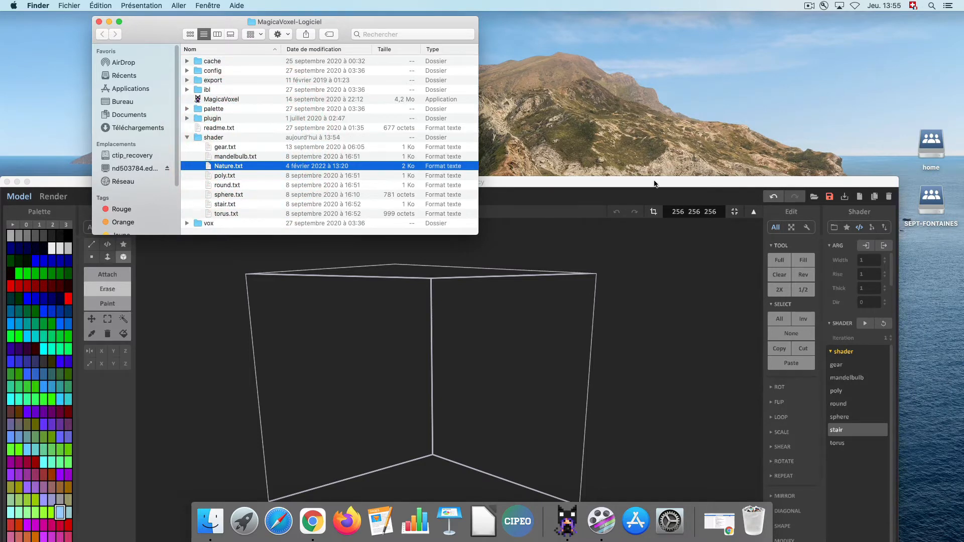
drag(654, 184, 657, 46)
click(856, 253)
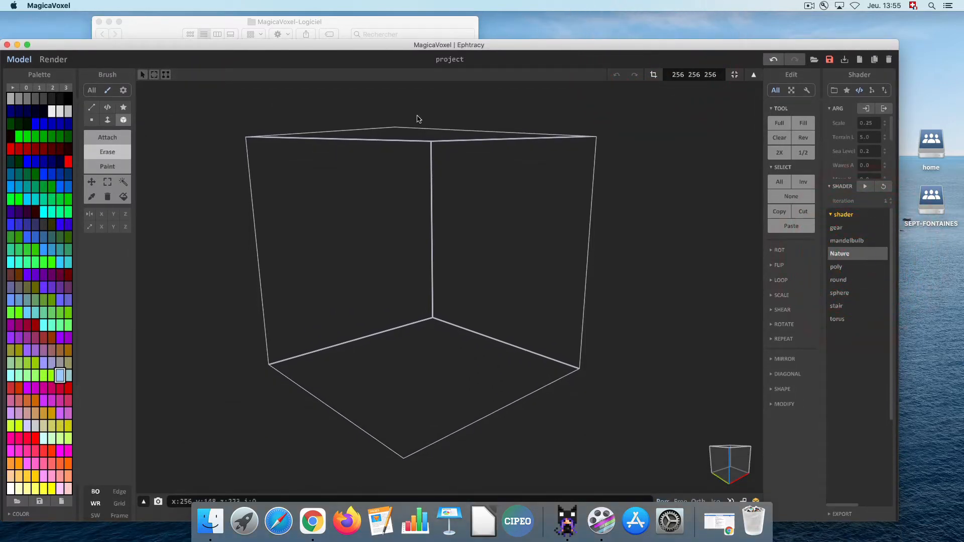
drag(30, 48, 42, 28)
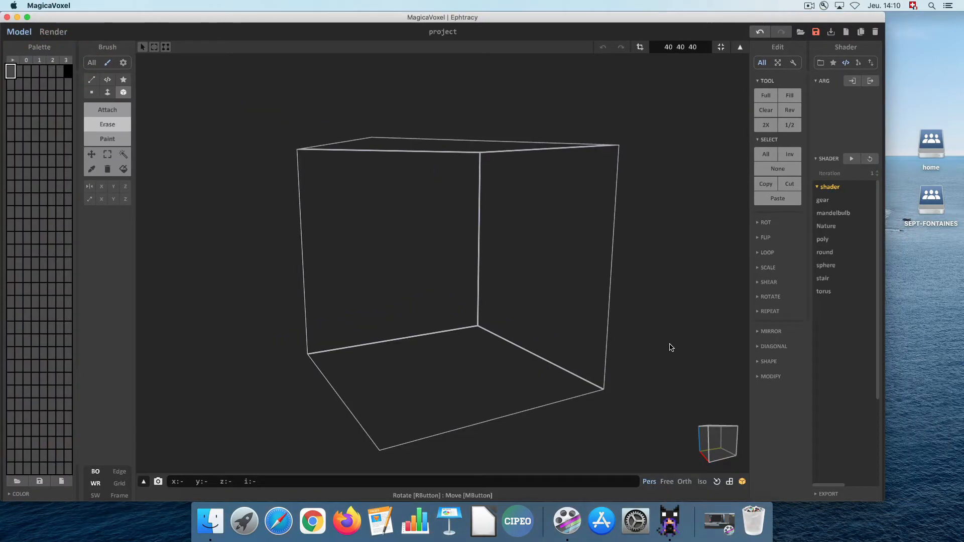
Select the Nature shader for the empty 40 × 40 × 40 model and try to load default palette 3
click(826, 227)
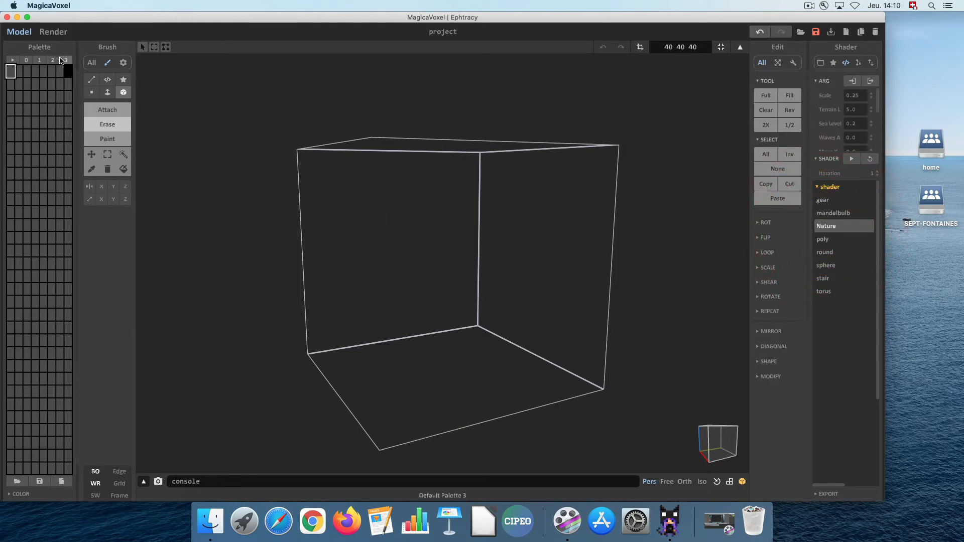
click(61, 61)
mouse_move(527, 291)
right_down()
mouse_move(493, 297)
mouse_move(515, 286)
right_up()
right_click(512, 285)
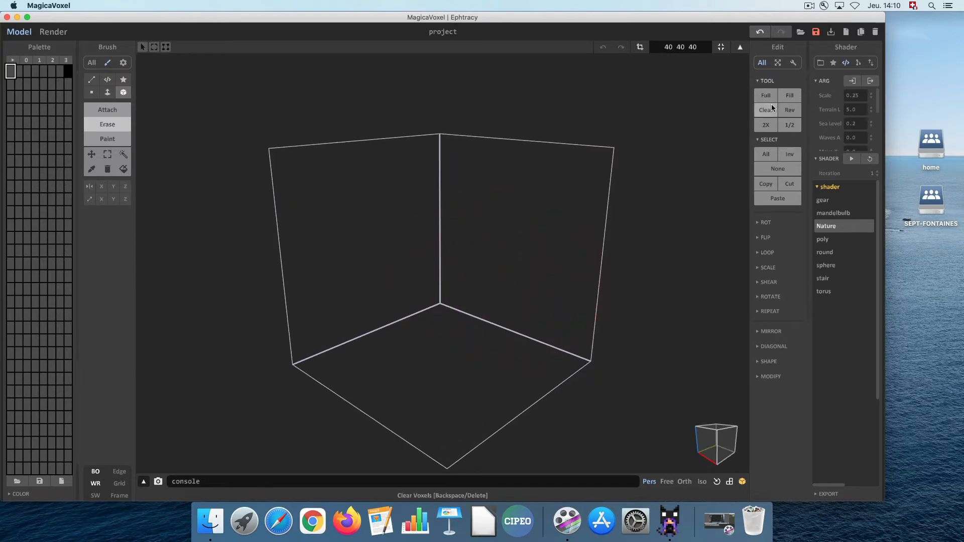
Look at the parameters of other voxel shaders, including sphere and mandelbulb
click(827, 218)
click(829, 227)
click(829, 240)
click(831, 261)
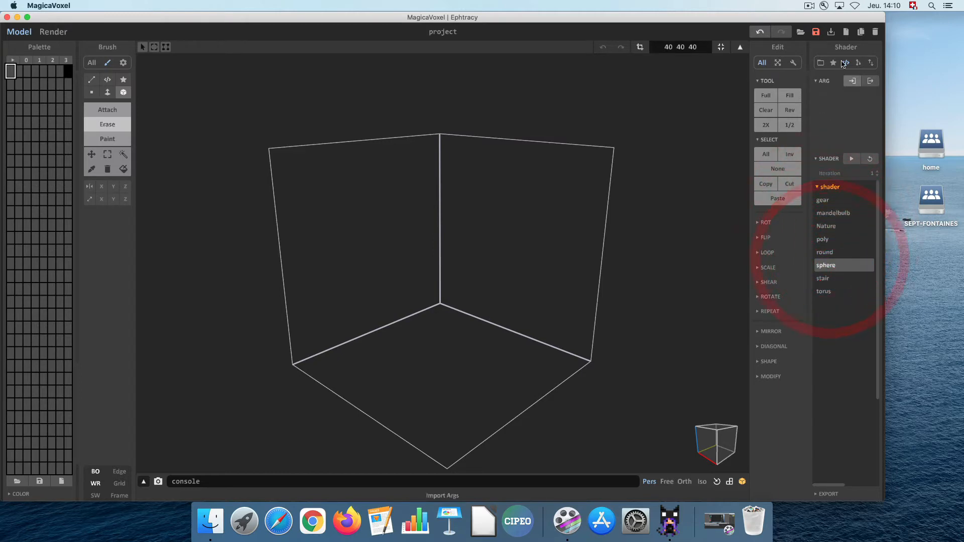
click(837, 213)
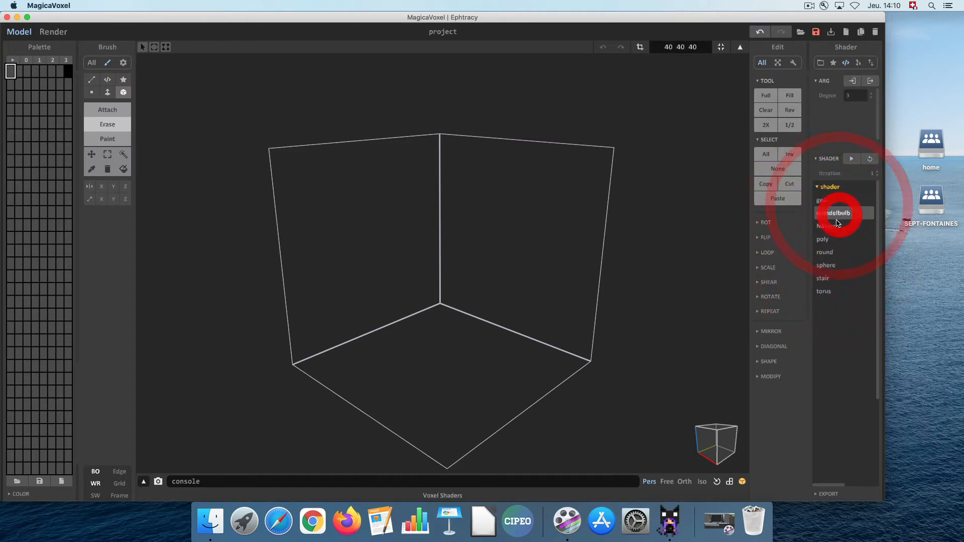
click(837, 217)
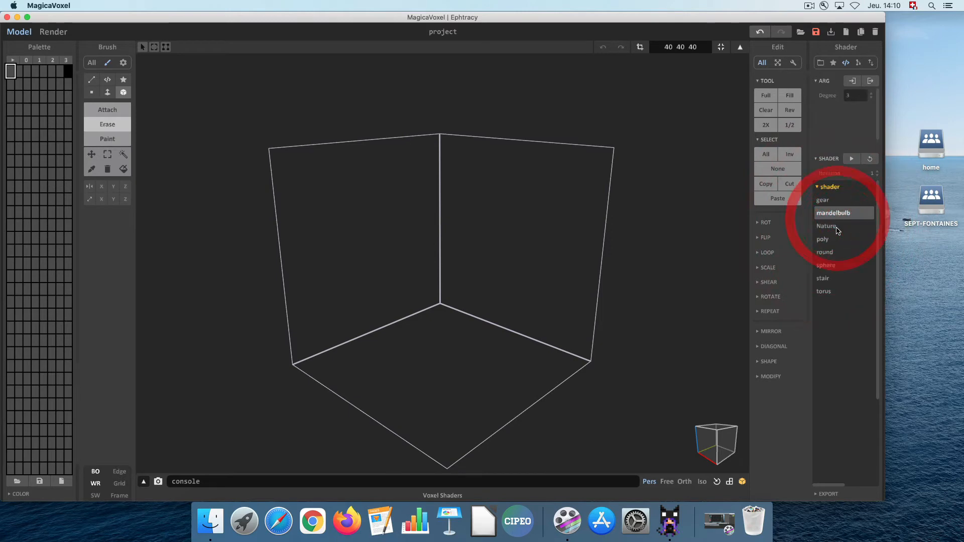
Select the Nature shader and run it with its default parameters to generate terrain in the model
click(836, 229)
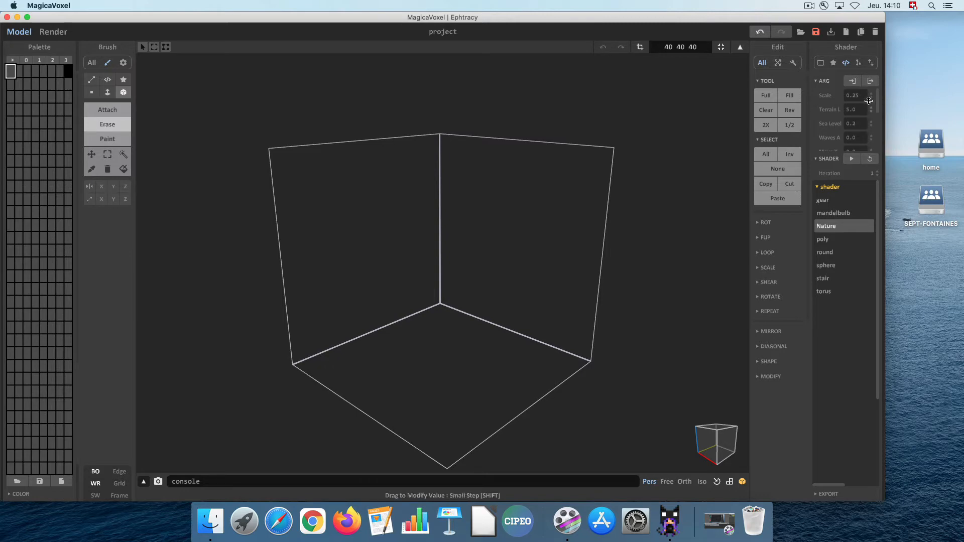
scroll(859, 108, down, 1)
scroll(859, 108, up, 1)
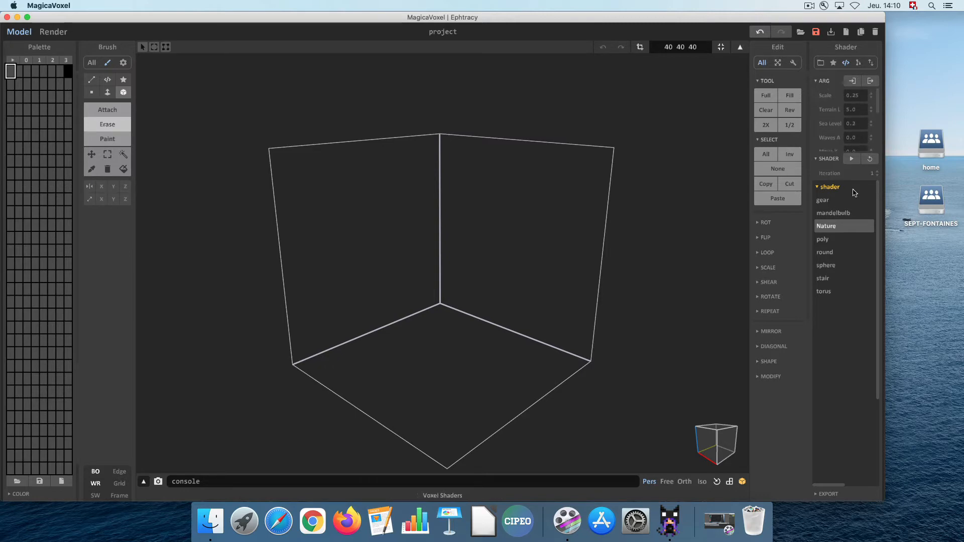
click(852, 160)
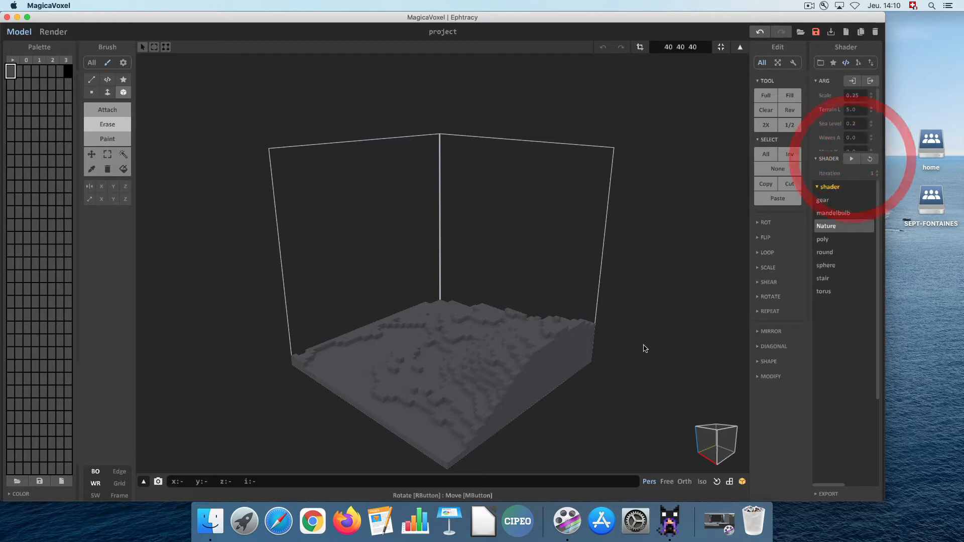
right_drag(644, 346, 585, 377)
scroll(586, 376, down, 4)
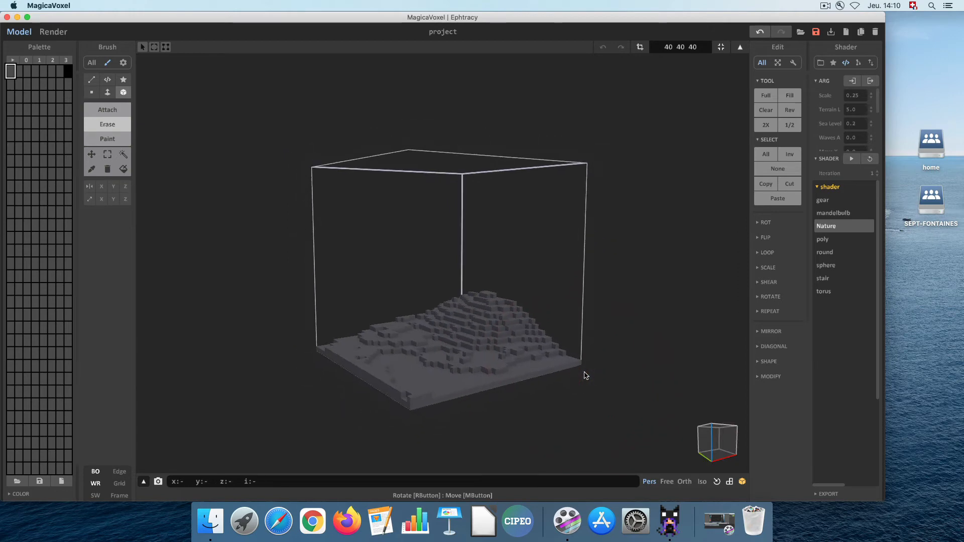
Resize the model to 256 × 256 × 256 and rerun the Nature shader to fill the larger base with terrain
right_drag(614, 293, 607, 294)
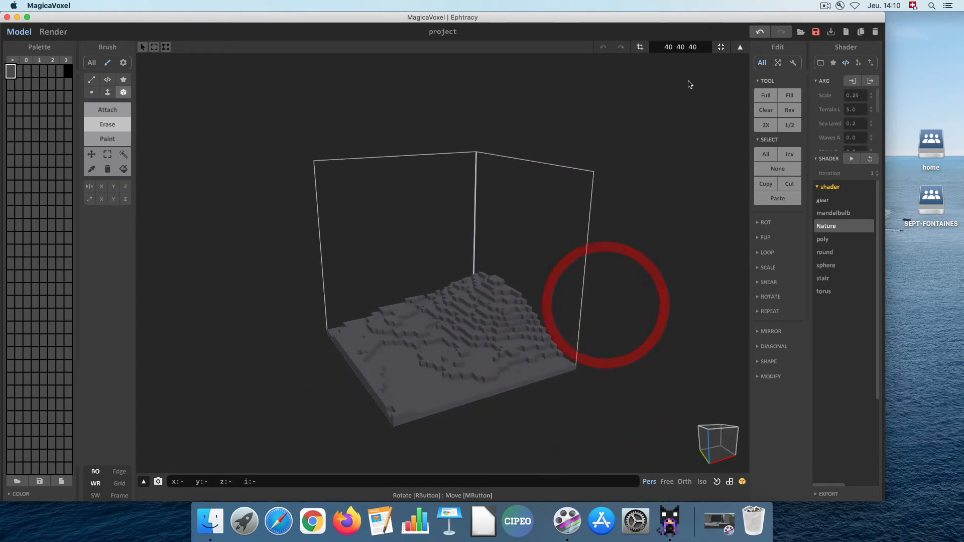
click(678, 48)
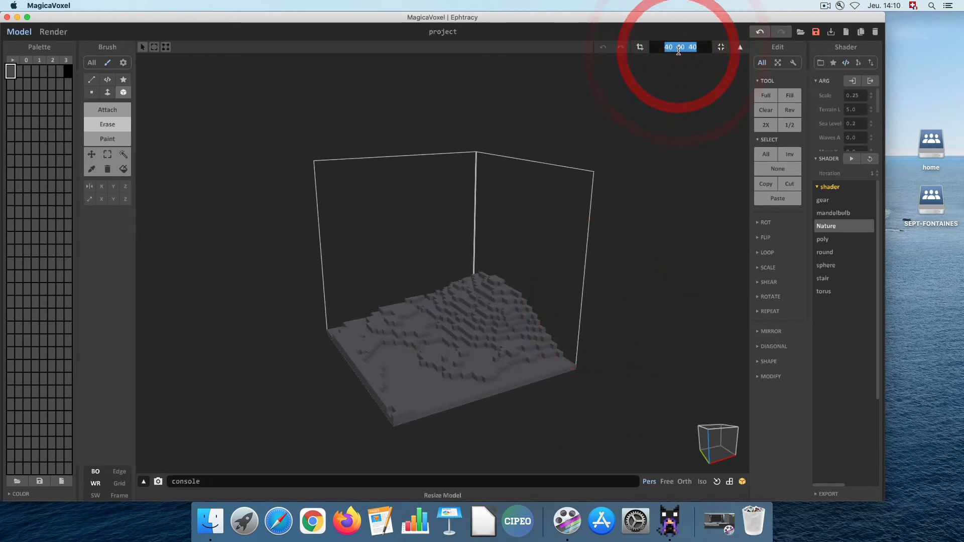
text(2)
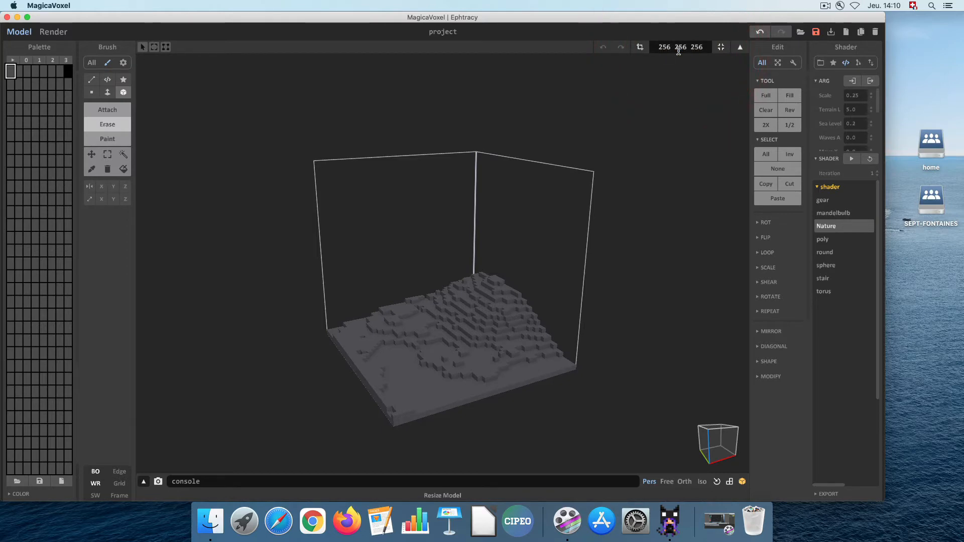
text(56 256 256)
key(Return)
scroll(495, 213, down, 5)
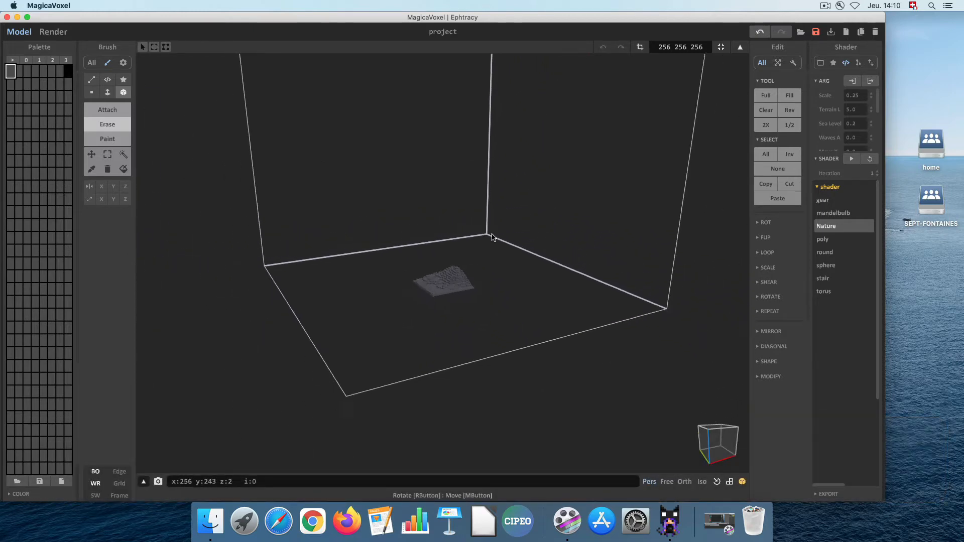
right_drag(492, 327, 512, 323)
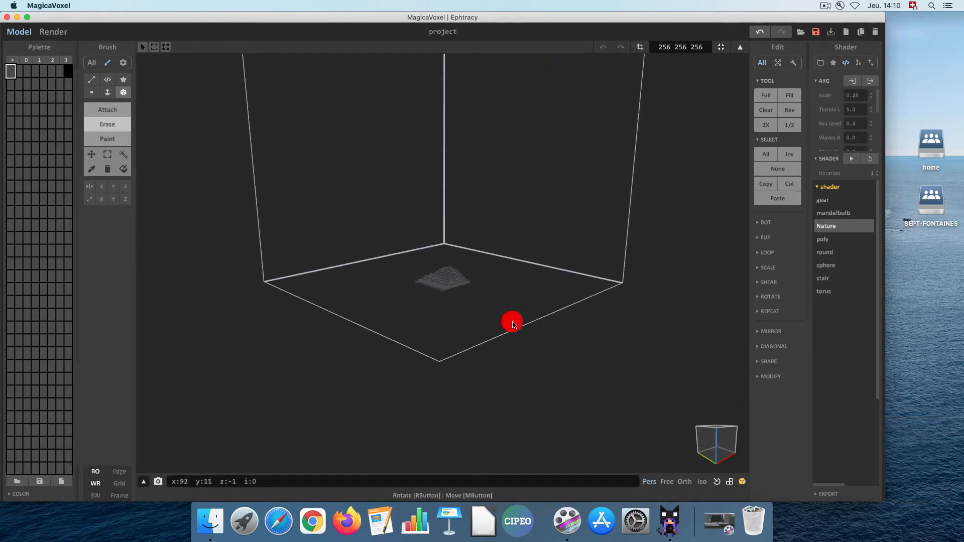
click(852, 158)
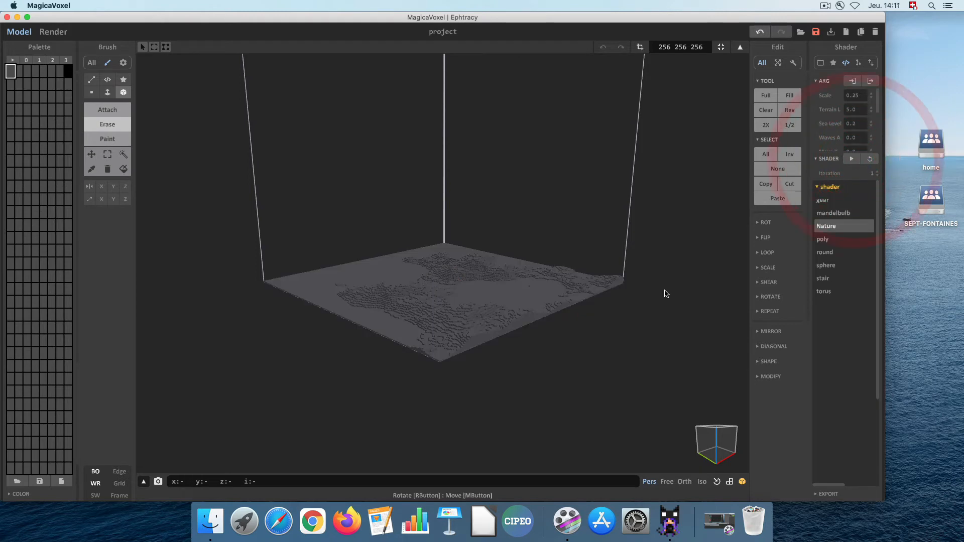
Set the Nature shader's Scale to 0.03 and run it on the 256-voxel model
mouse_move(662, 293)
right_down()
mouse_move(622, 319)
mouse_move(656, 308)
mouse_move(680, 333)
mouse_move(630, 321)
mouse_move(566, 326)
mouse_move(558, 295)
mouse_move(576, 312)
mouse_move(654, 323)
mouse_move(625, 318)
right_up()
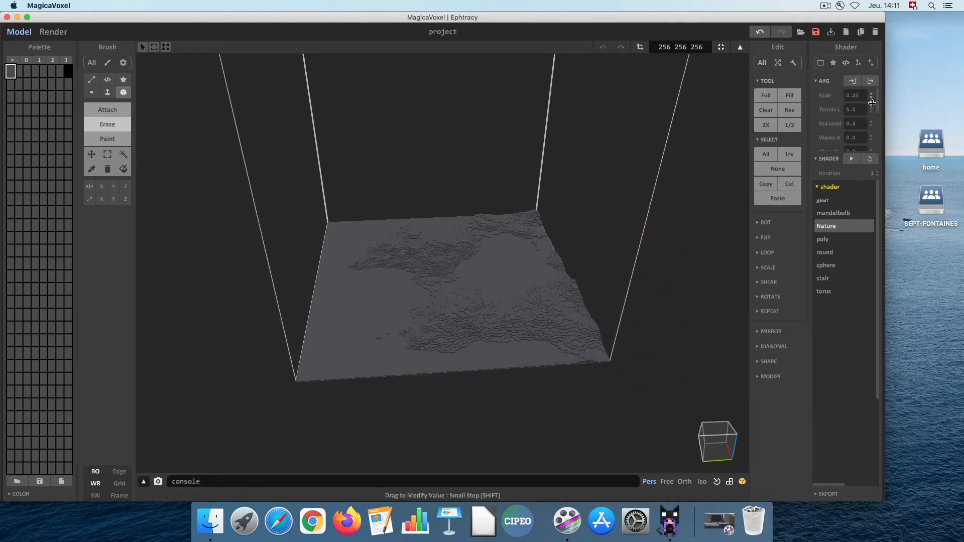
click(865, 166)
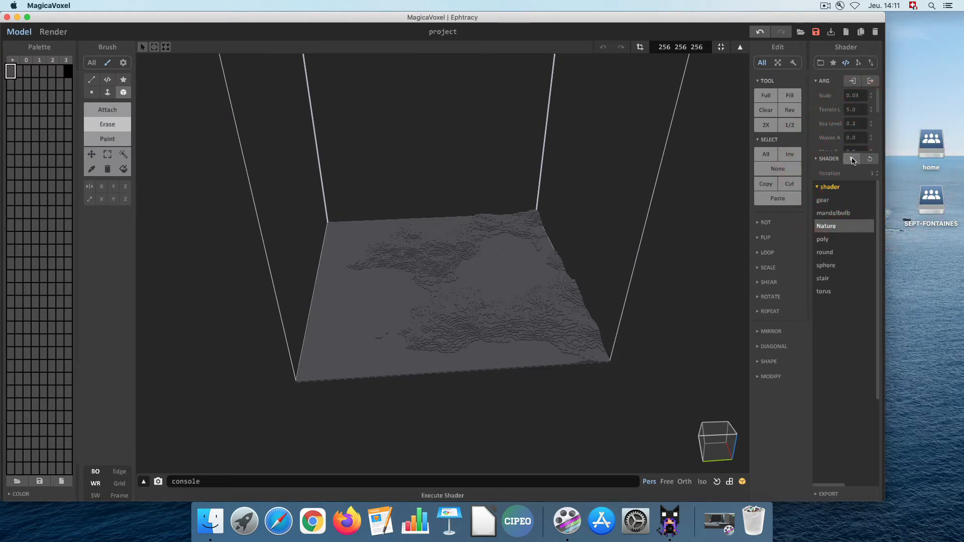
click(853, 159)
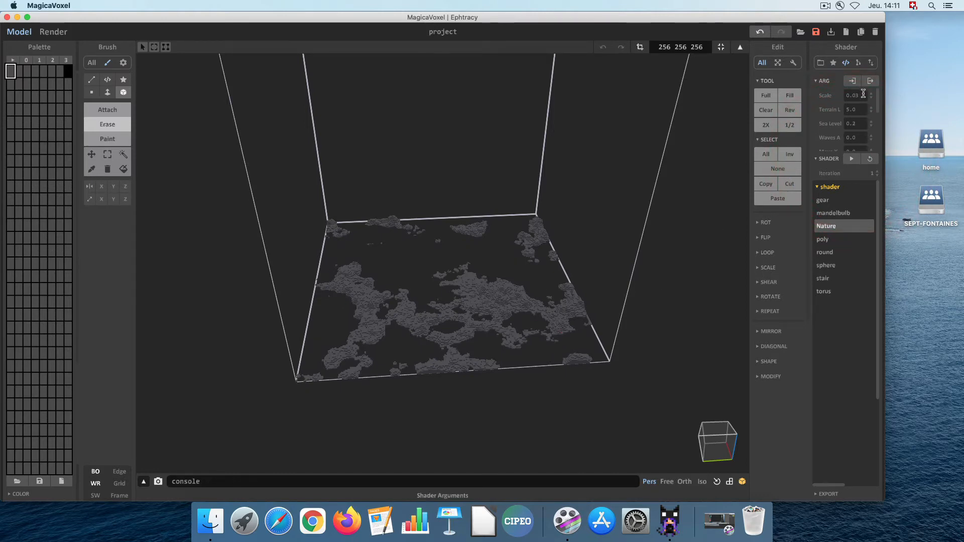
Set the Nature shader's Scale to 0.63, run it, and view the regenerated mountains from several angles
drag(869, 94, 863, 7)
drag(869, 93, 862, 39)
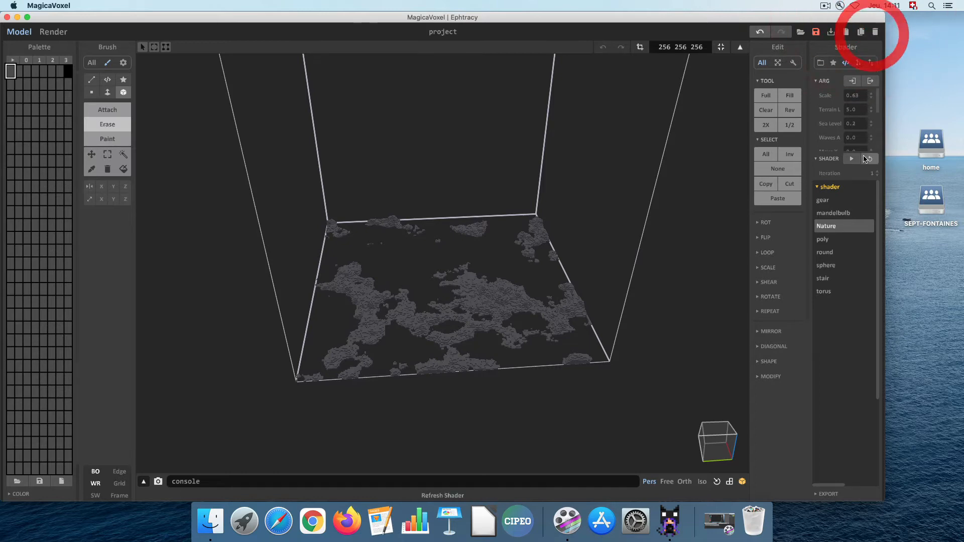
click(852, 158)
right_drag(676, 239, 587, 211)
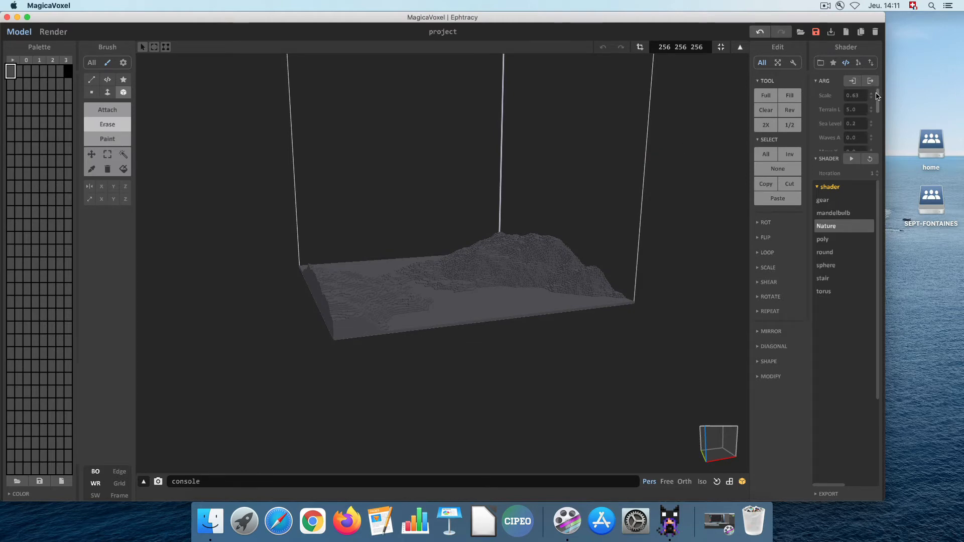
right_drag(687, 209, 705, 204)
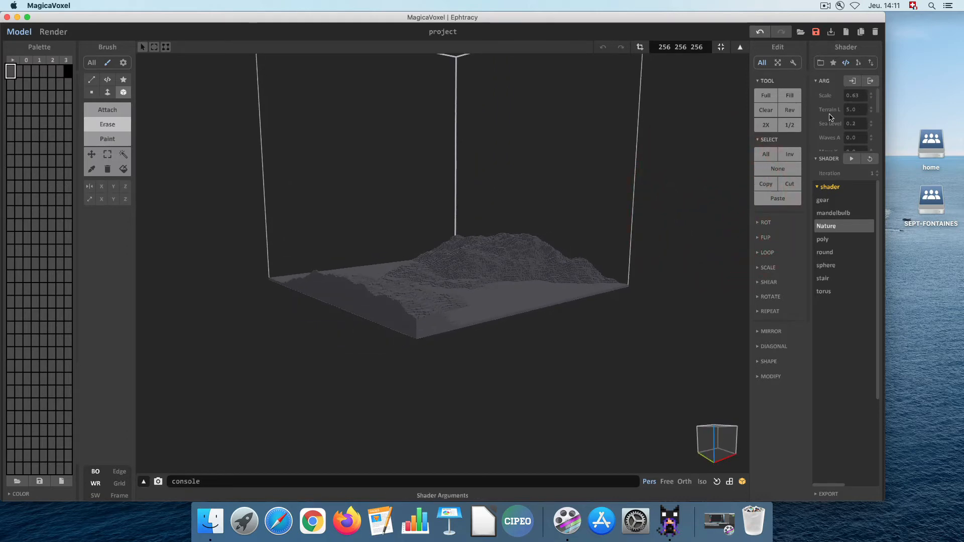
right_drag(631, 241, 605, 251)
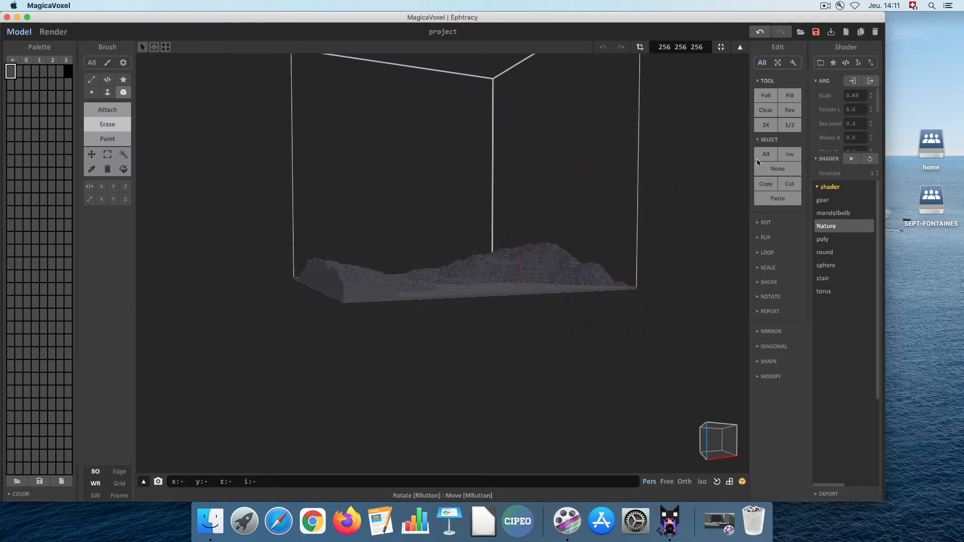
Run the Nature shader with the terrain level raised to 7.0, and again with it raised to 8.3
click(868, 38)
click(854, 159)
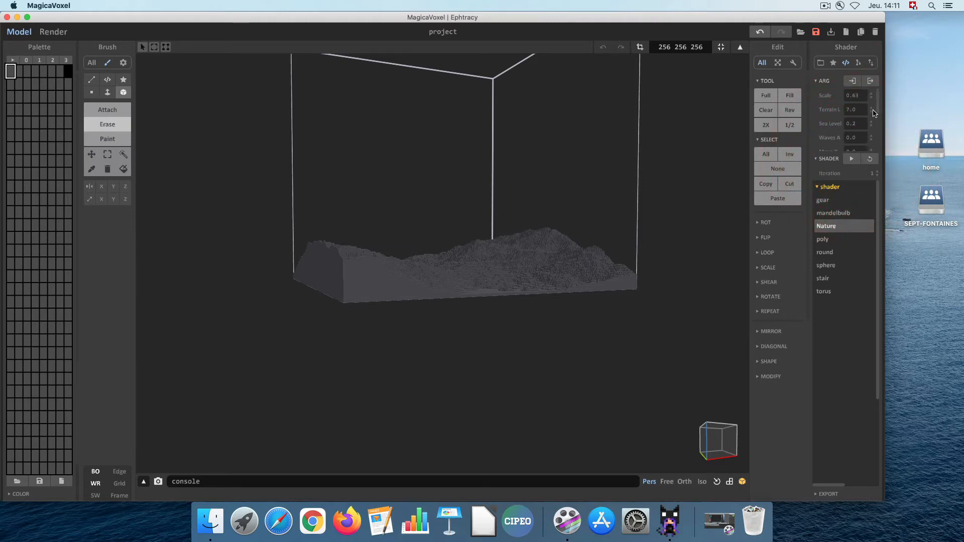
drag(872, 80, 870, 66)
click(852, 158)
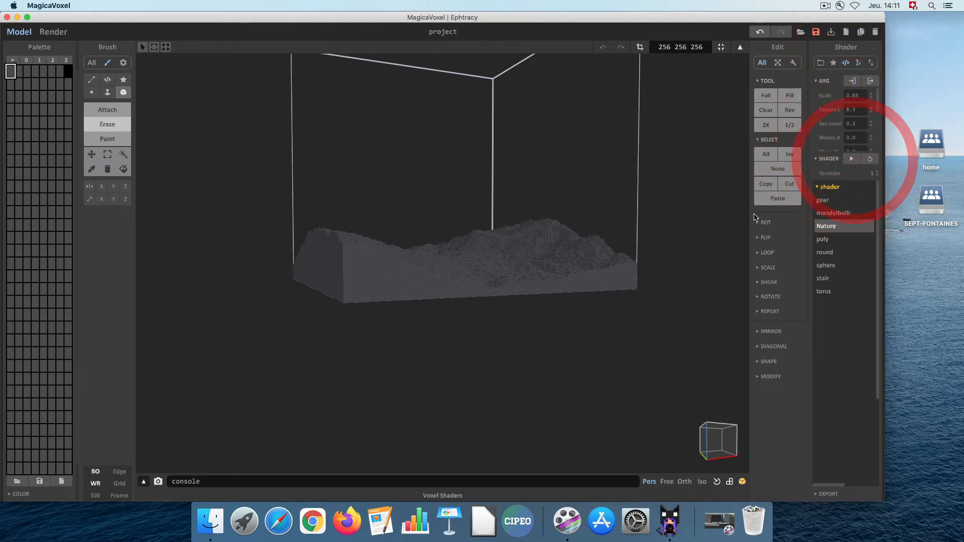
right_drag(592, 293, 666, 307)
right_drag(521, 254, 374, 266)
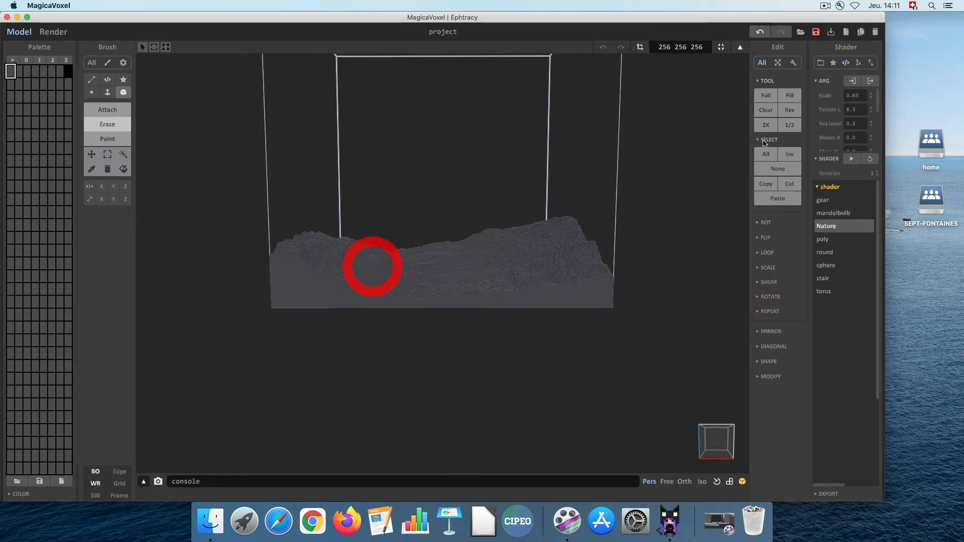
Lower the Nature shader's terrain level to 4.6 and run it to regenerate the landscape
click(865, 236)
click(851, 158)
right_drag(628, 211, 561, 265)
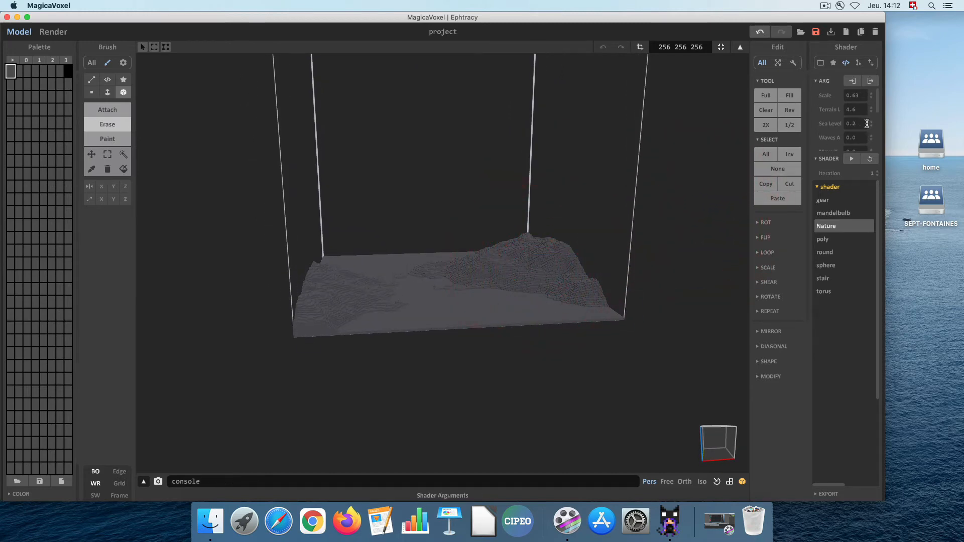
right_drag(393, 272, 424, 287)
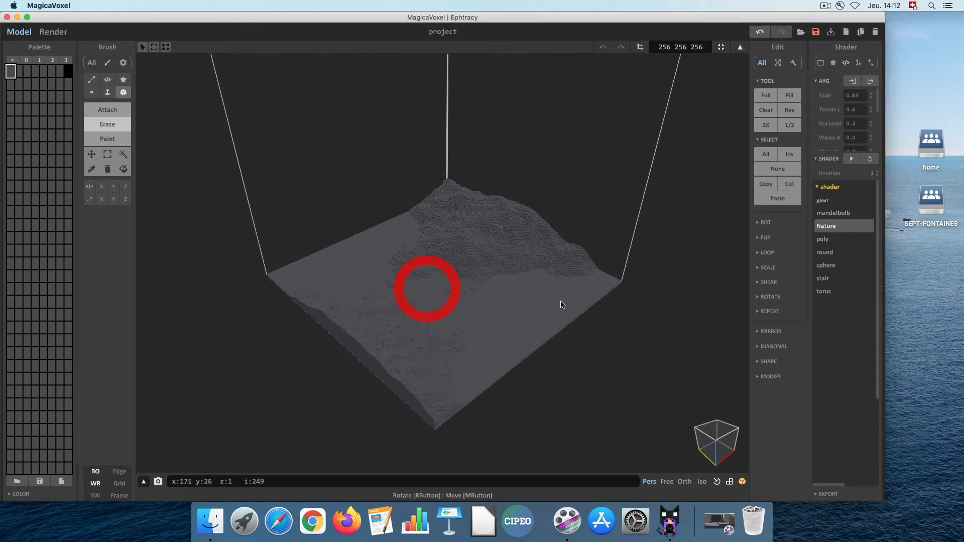
Try the Nature shader with a raised Sea Level, and again with Sea Level lowered to -1.8
right_drag(383, 259, 572, 271)
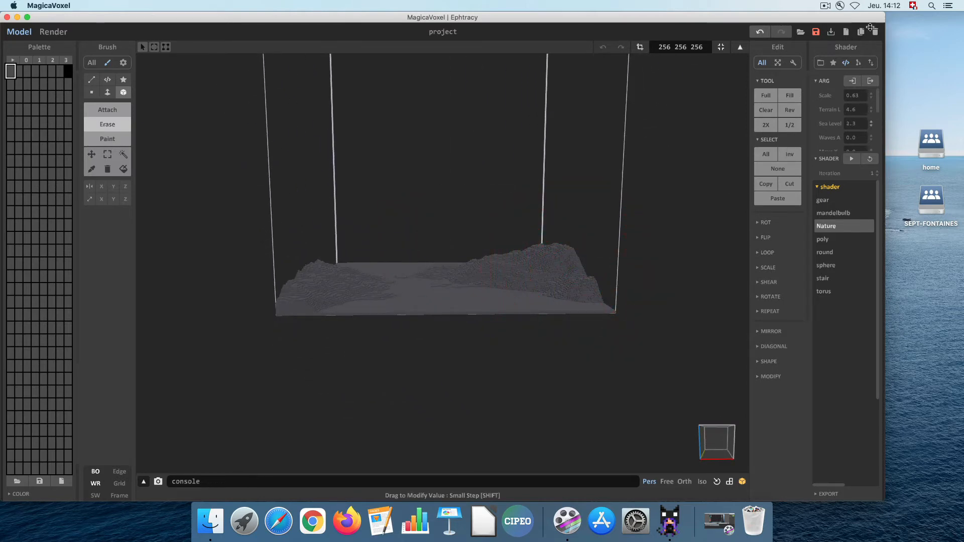
click(853, 158)
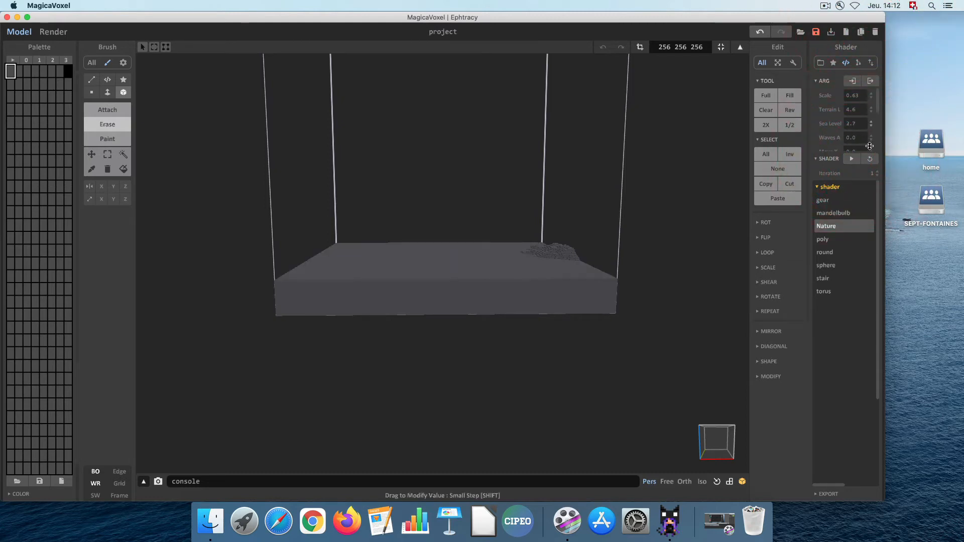
click(852, 304)
click(852, 159)
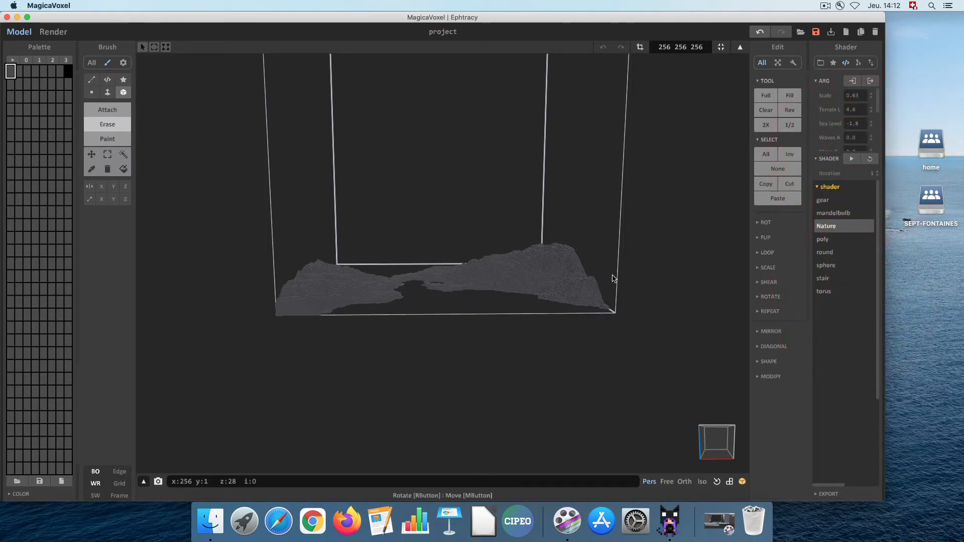
right_drag(613, 279, 614, 262)
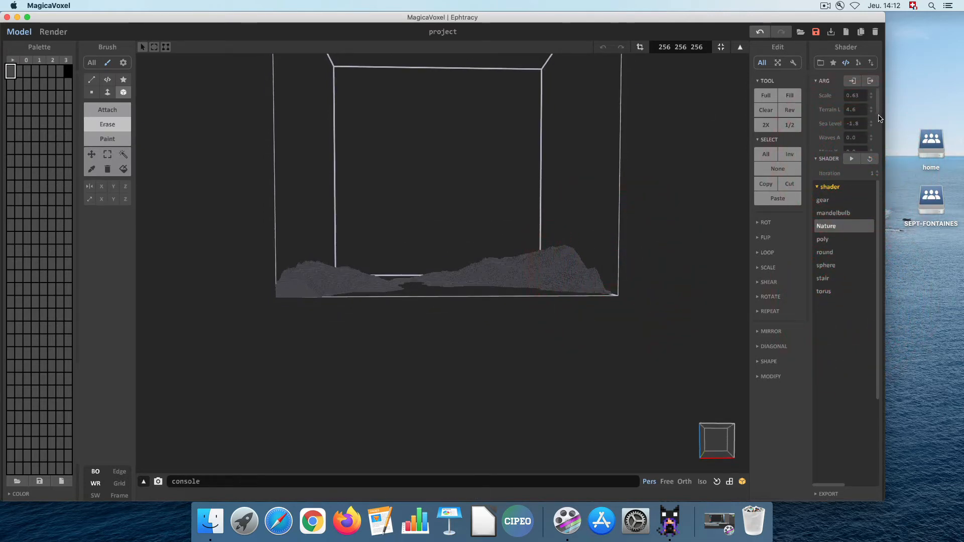
Set the Nature shader's Waves A parameter to 1.7 and run it
scroll(877, 123, down, 1)
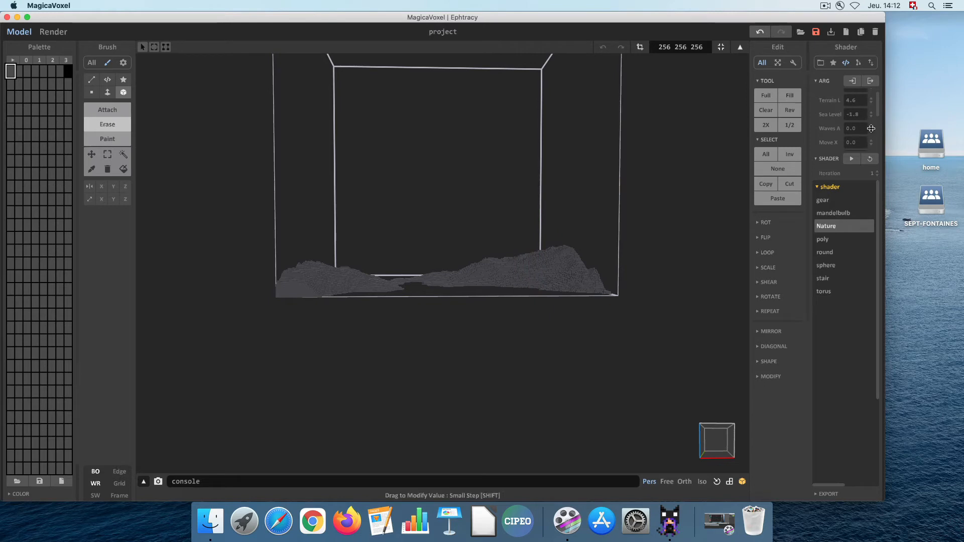
drag(874, 68, 874, 68)
click(853, 160)
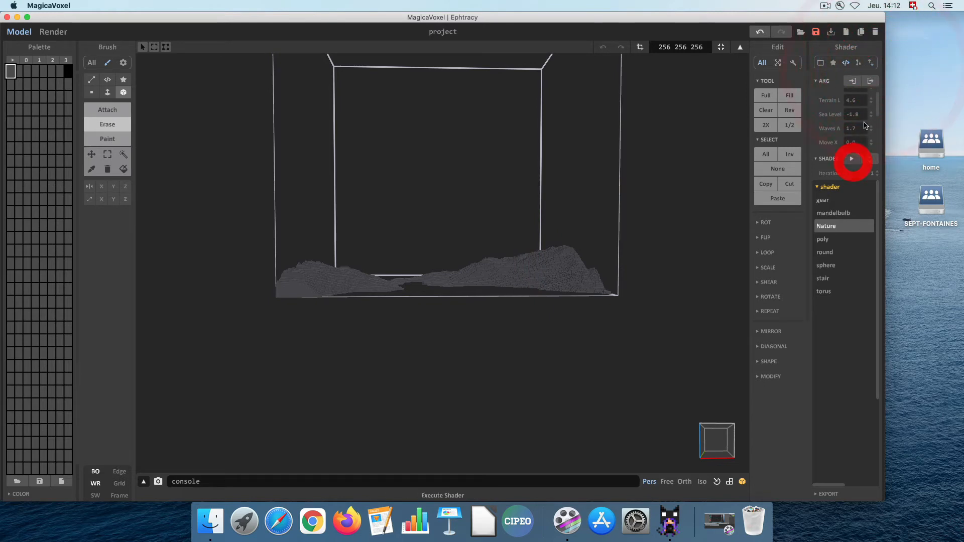
Set the Nature shader's Sea Level to 0.4, run it, and inspect the water surface up close
click(869, 115)
scroll(871, 112, down, 1)
mouse_move(871, 111)
mouse_down()
mouse_move(867, 51)
mouse_move(867, 93)
mouse_up()
click(852, 159)
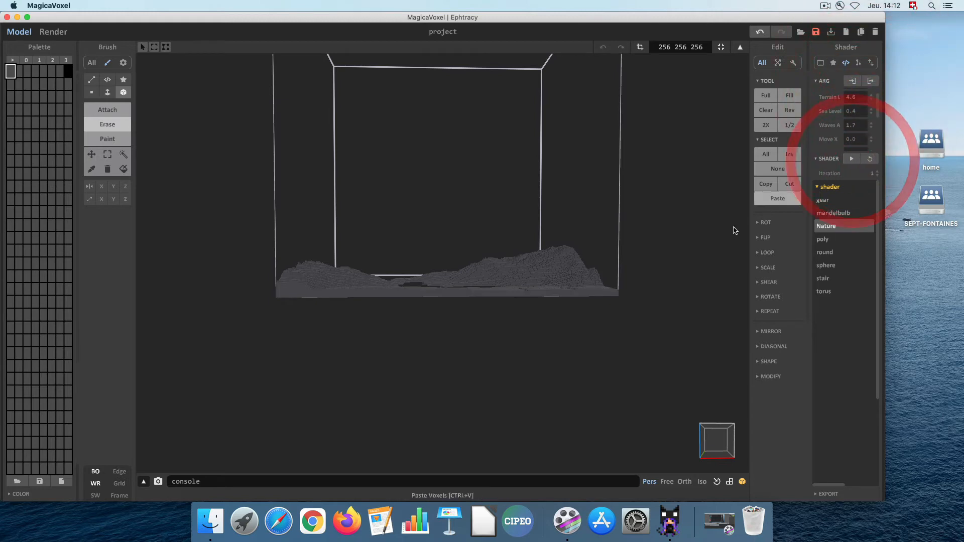
right_drag(733, 230, 790, 254)
right_drag(625, 285, 676, 288)
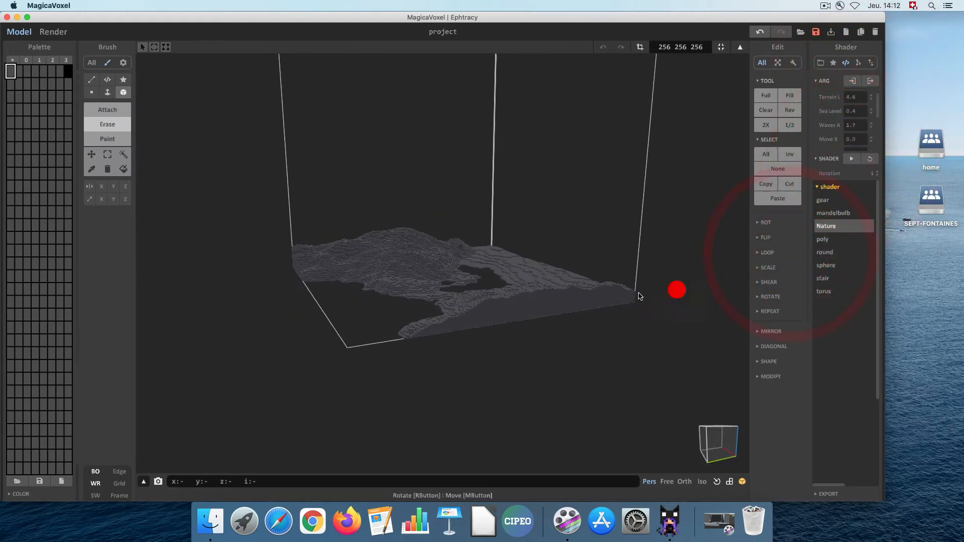
scroll(523, 281, up, 5)
right_drag(525, 279, 462, 276)
scroll(550, 286, up, 3)
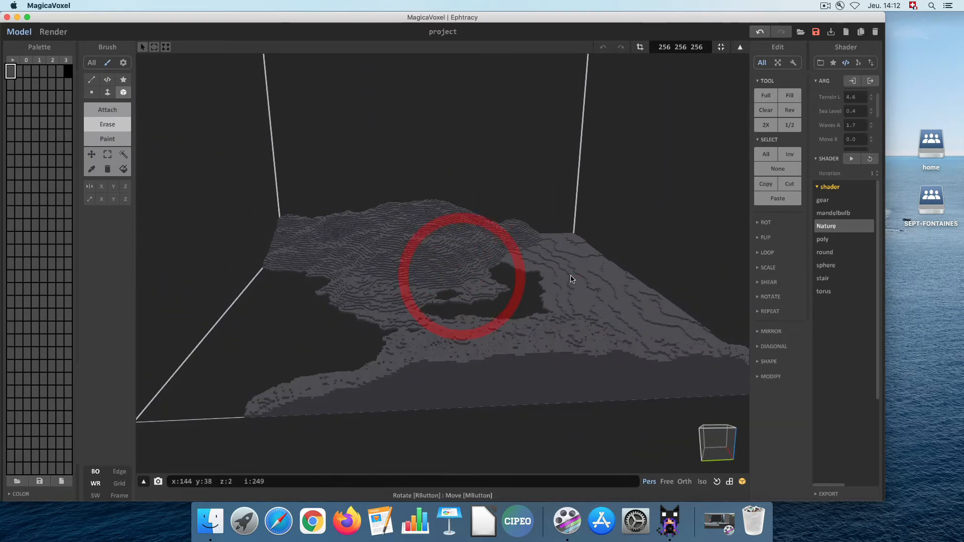
right_drag(521, 282, 695, 246)
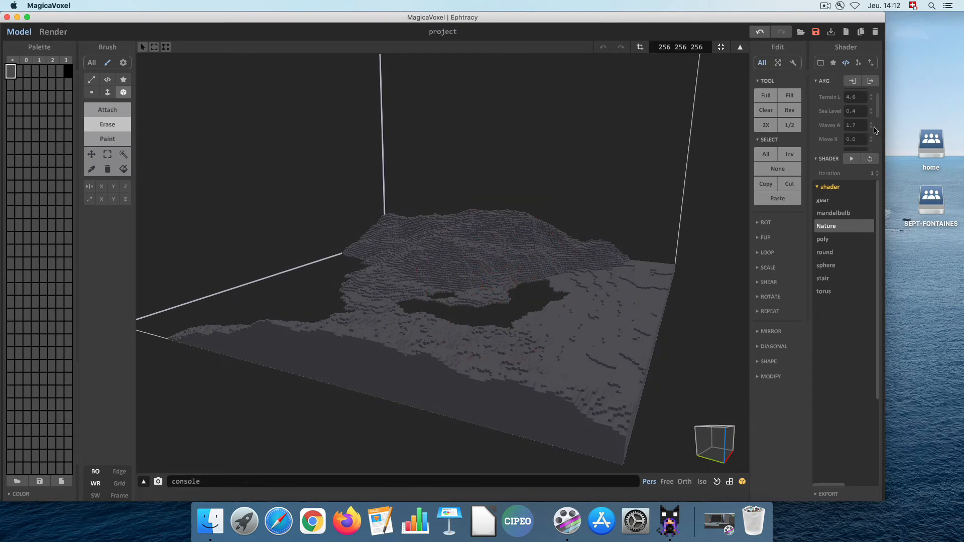
Increase the Waves A parameter to 2.9, run the Nature shader, and view the terrain from both sides
drag(872, 112, 872, 85)
click(852, 160)
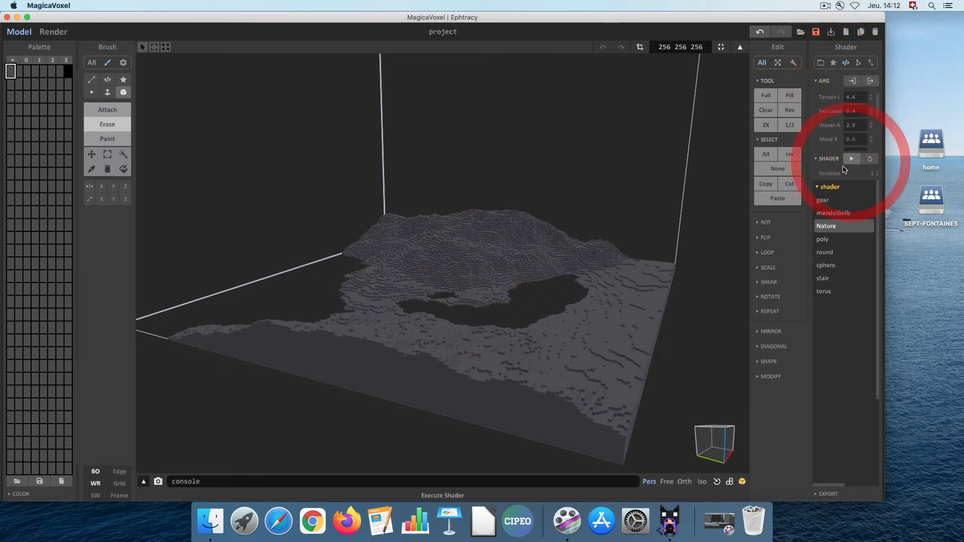
right_drag(675, 254, 747, 251)
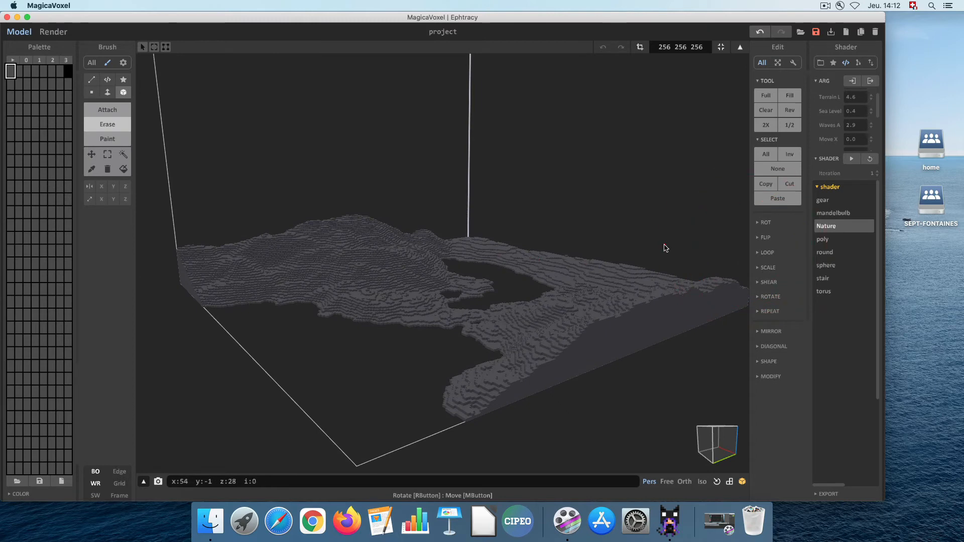
right_drag(666, 249, 528, 246)
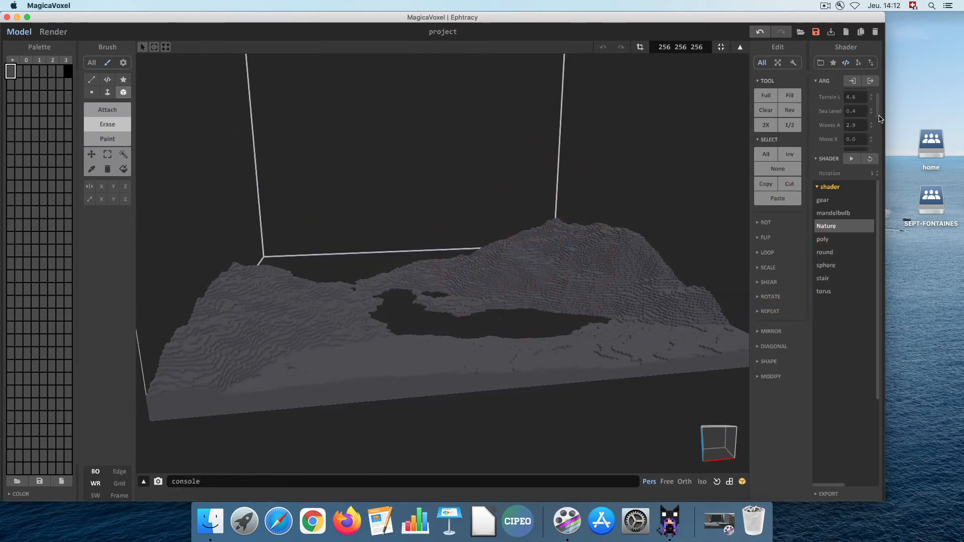
Set the Nature shader's Move X to 1.6 and run it to shift the terrain along the X axis
scroll(880, 119, down, 2)
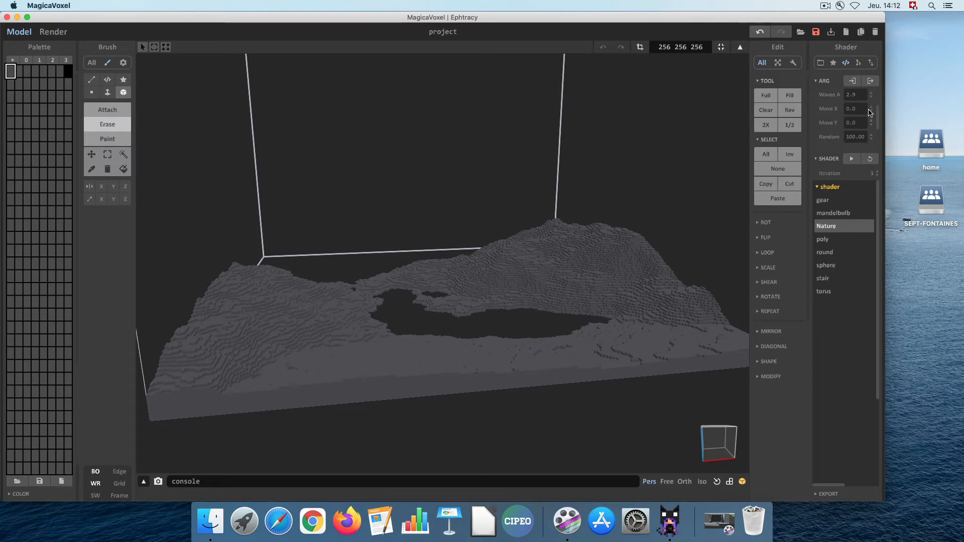
right_drag(487, 305, 472, 308)
scroll(471, 306, down, 5)
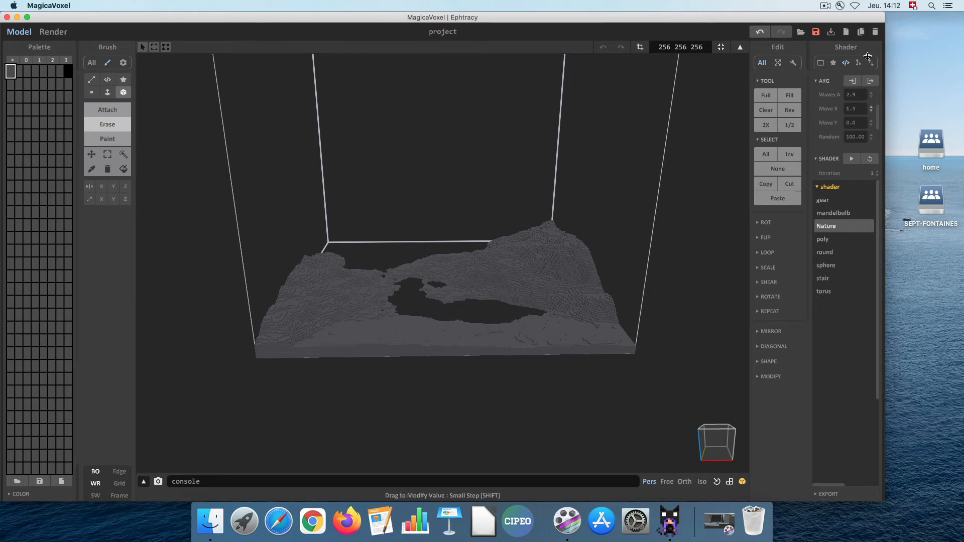
drag(868, 56, 870, 56)
click(853, 159)
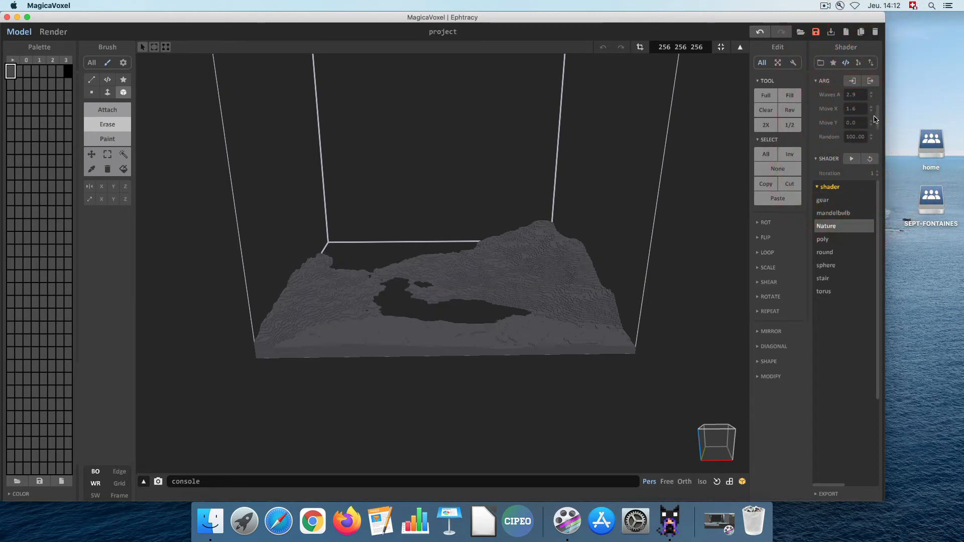
Change Move X to -4.1 and rerun the Nature shader to shift the terrain the opposite way
drag(861, 304, 860, 300)
click(852, 159)
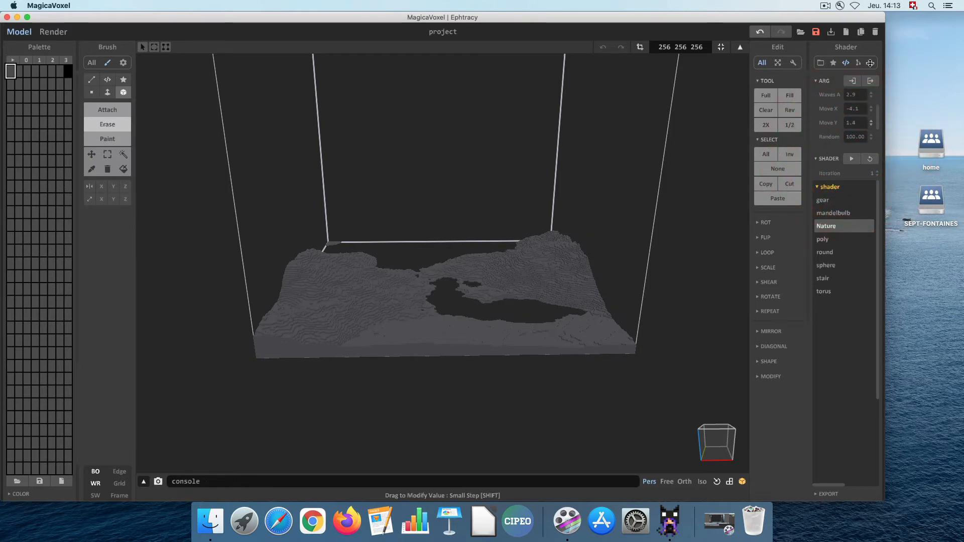
Set the Nature shader's Move Y to 2.0 and run it, and run it again with Random at 99.84
drag(870, 63, 877, 61)
click(852, 159)
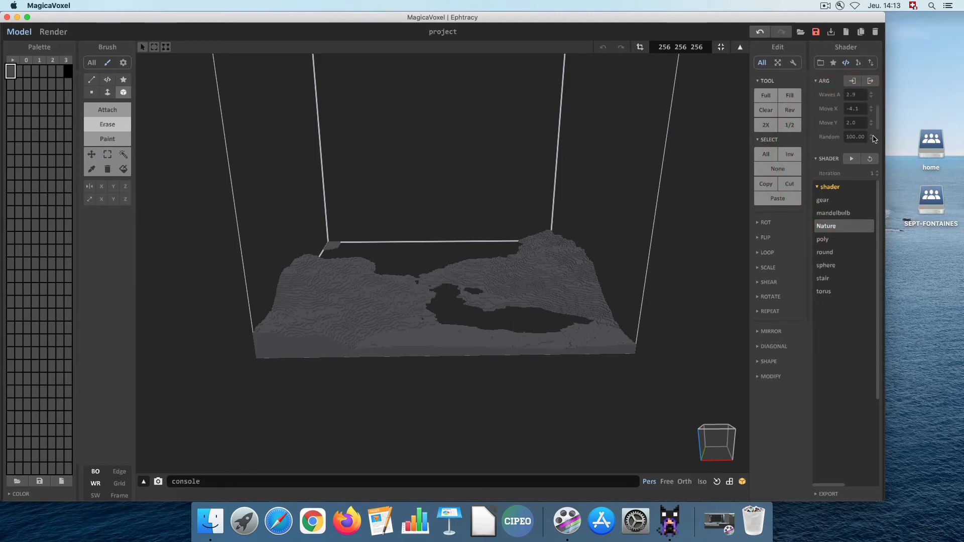
click(870, 156)
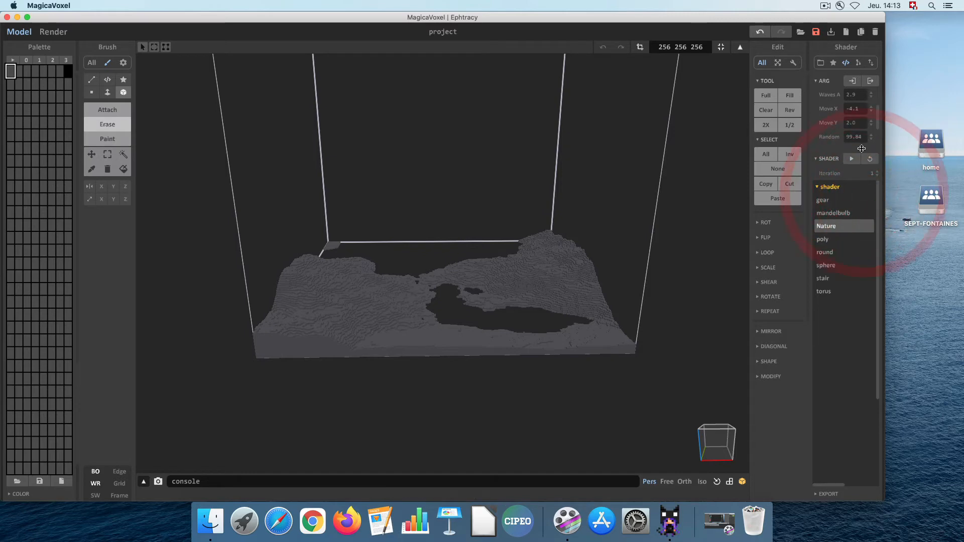
click(847, 159)
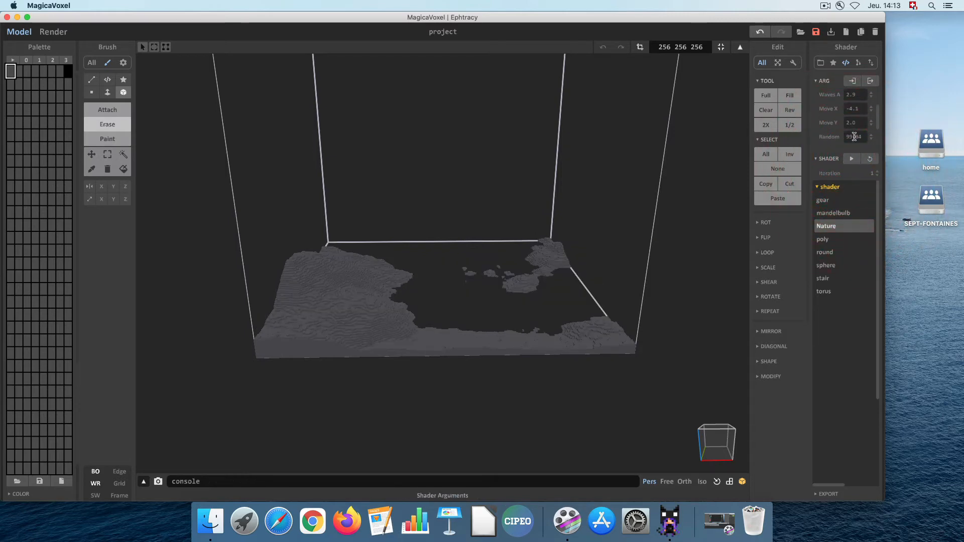
Lower the Random value to 99.75 and on to 99.53, running the shader for each, and view the terrain from another side
drag(871, 137, 868, 166)
click(852, 160)
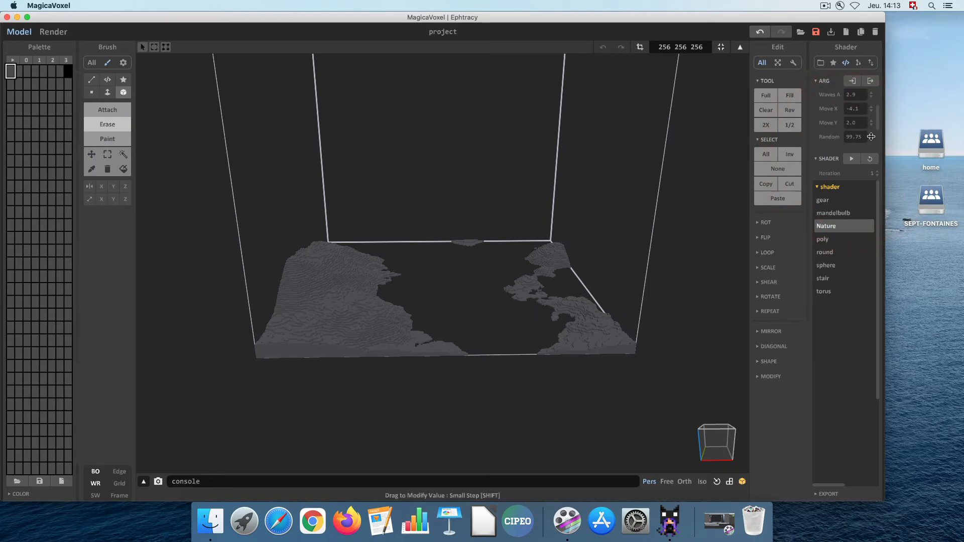
click(851, 158)
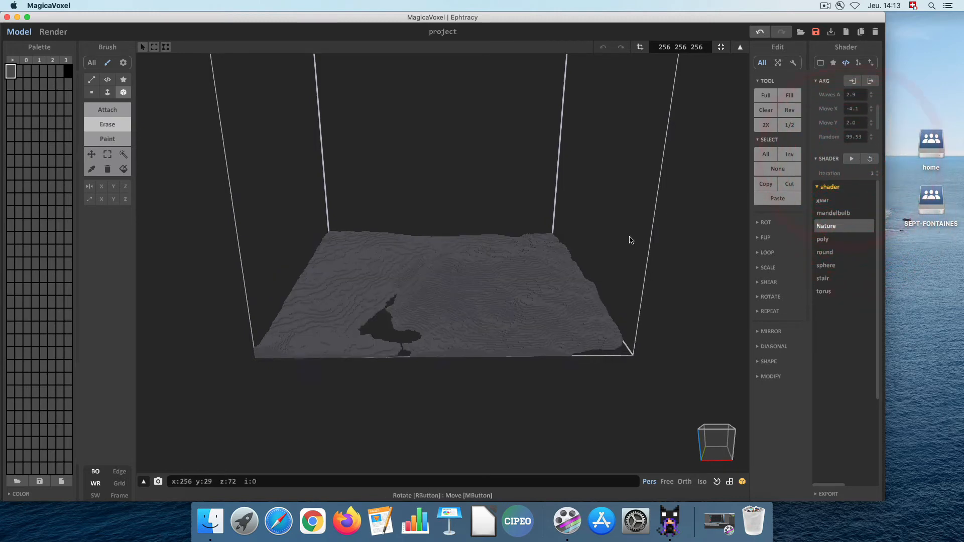
right_drag(630, 241, 771, 221)
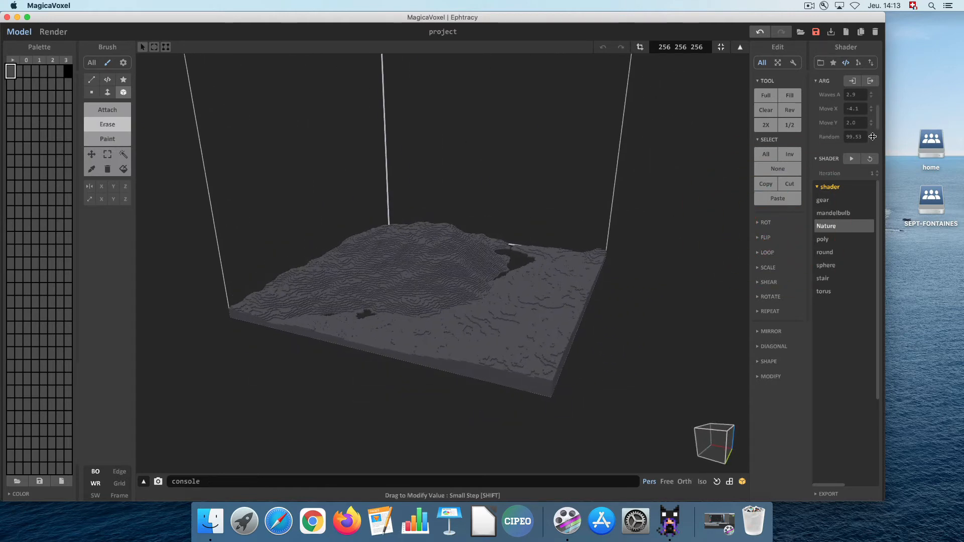
Reduce Random in two stages to 99.10, running the Nature shader after each change and checking the new terrain
drag(871, 138, 873, 196)
click(852, 159)
right_drag(721, 224, 650, 230)
drag(874, 141, 877, 226)
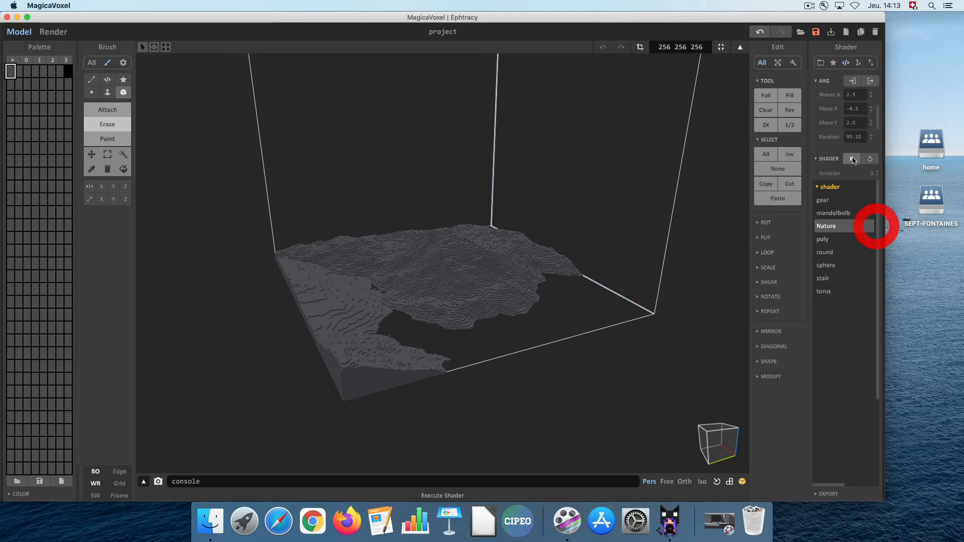
click(852, 159)
right_drag(749, 227, 705, 227)
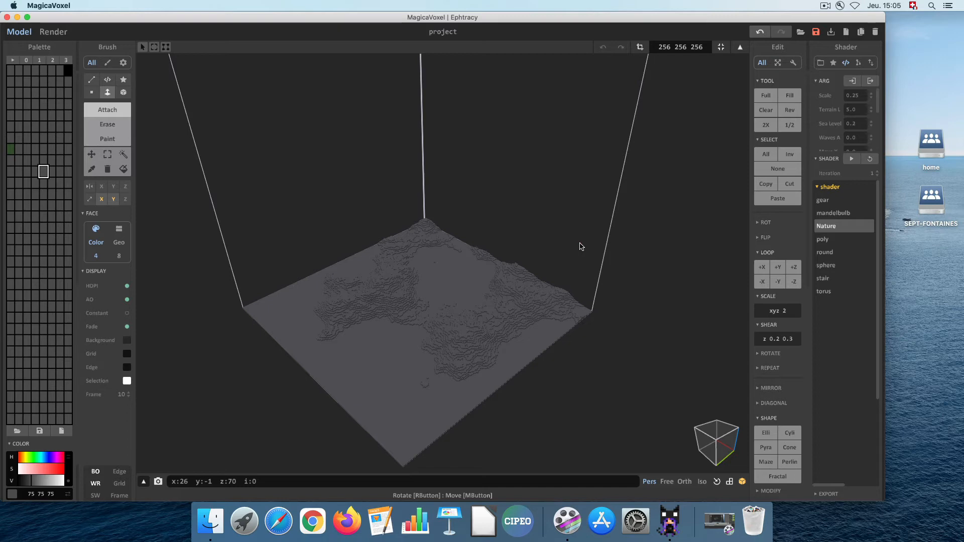
Raise the Nature shader's terrain level to 7.3, run it, and inspect the relief from several angles
right_drag(581, 246, 549, 329)
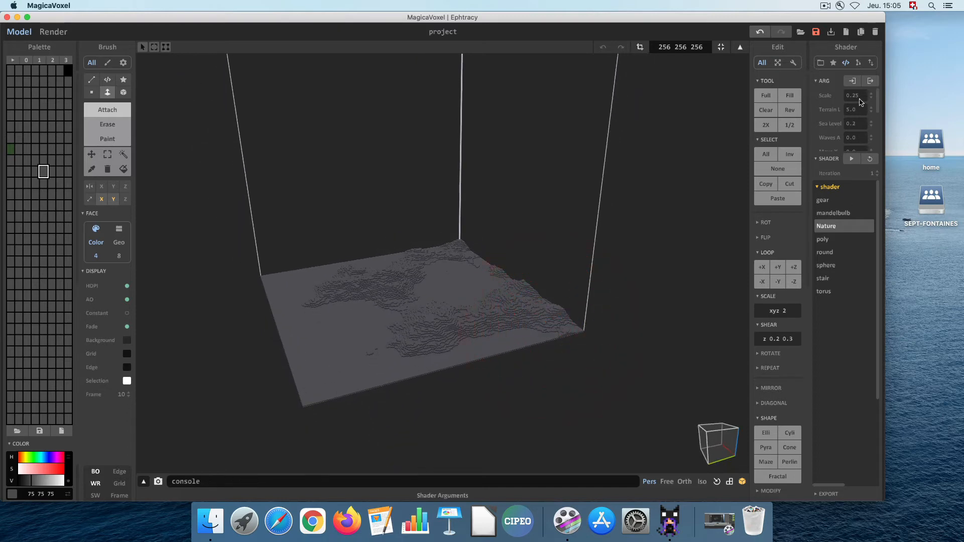
drag(874, 114, 856, 149)
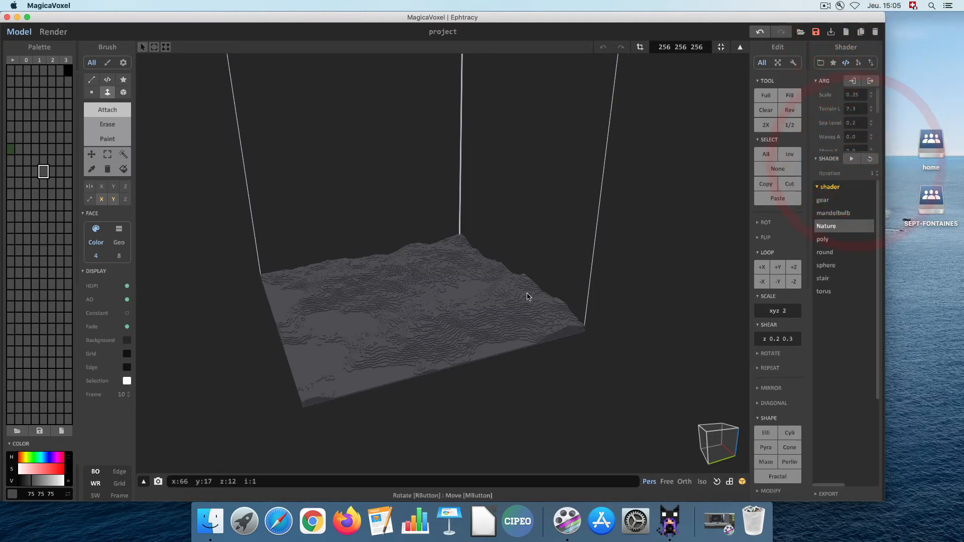
right_drag(526, 297, 585, 276)
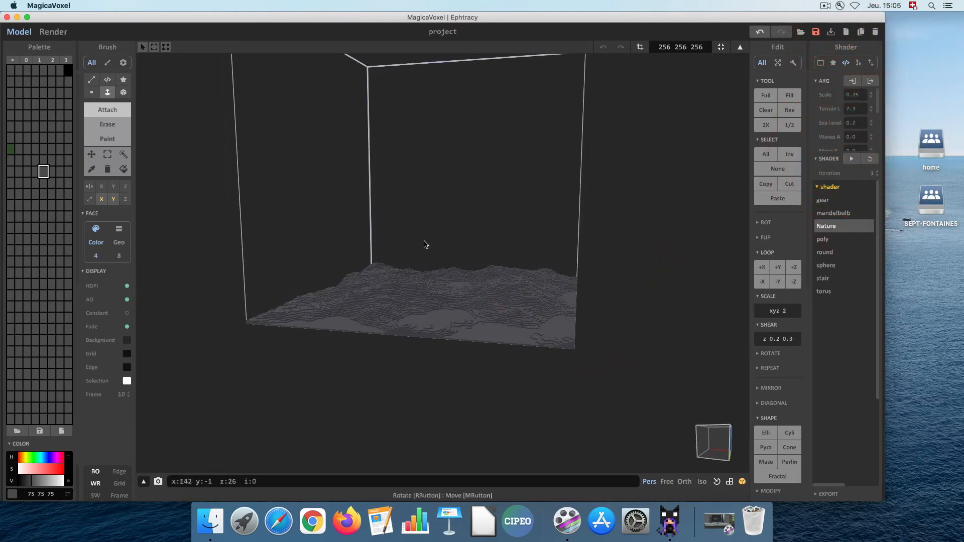
right_drag(526, 311, 479, 309)
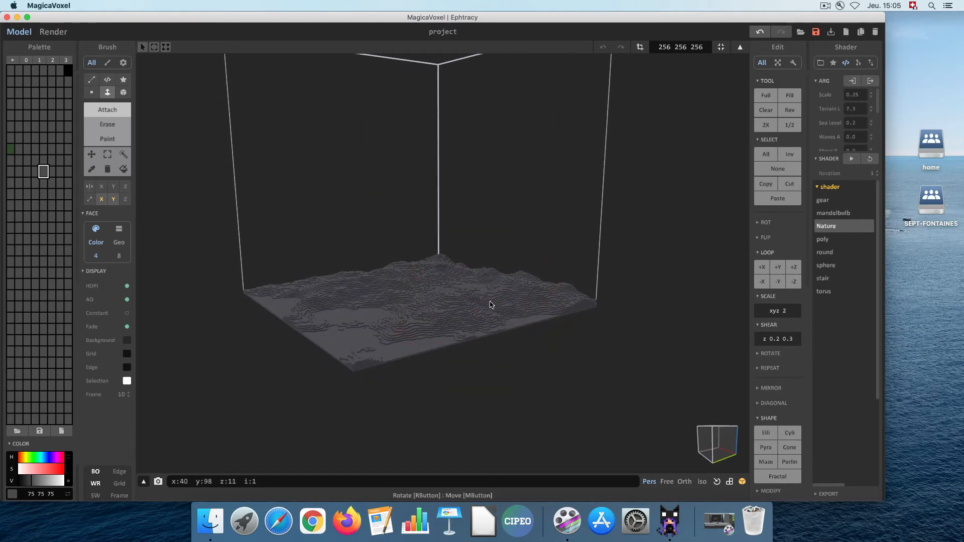
right_drag(495, 300, 647, 273)
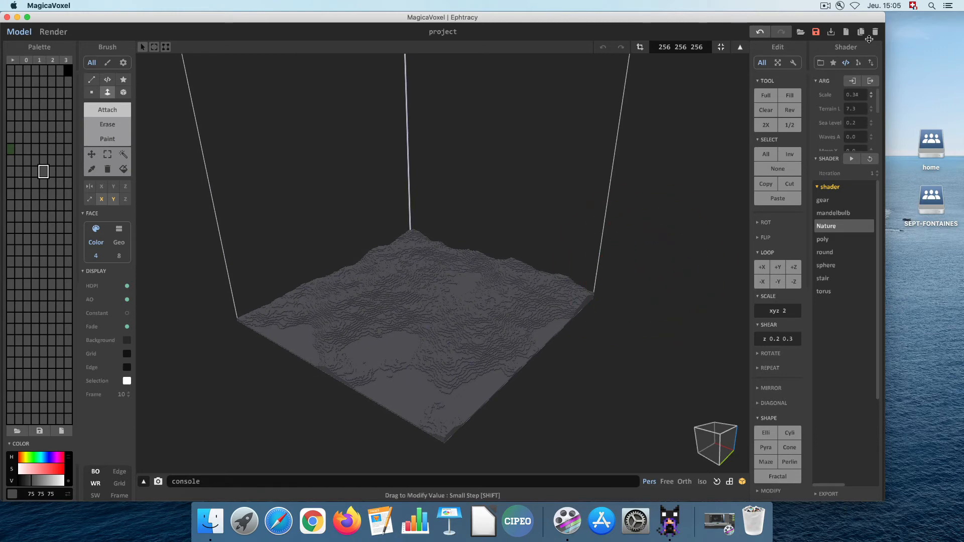
Increase the Nature shader's Scale in two stages to 0.67, running it after each change and viewing the terrain
drag(868, 39, 874, 9)
click(851, 159)
right_drag(637, 319, 624, 305)
drag(872, 93, 872, 34)
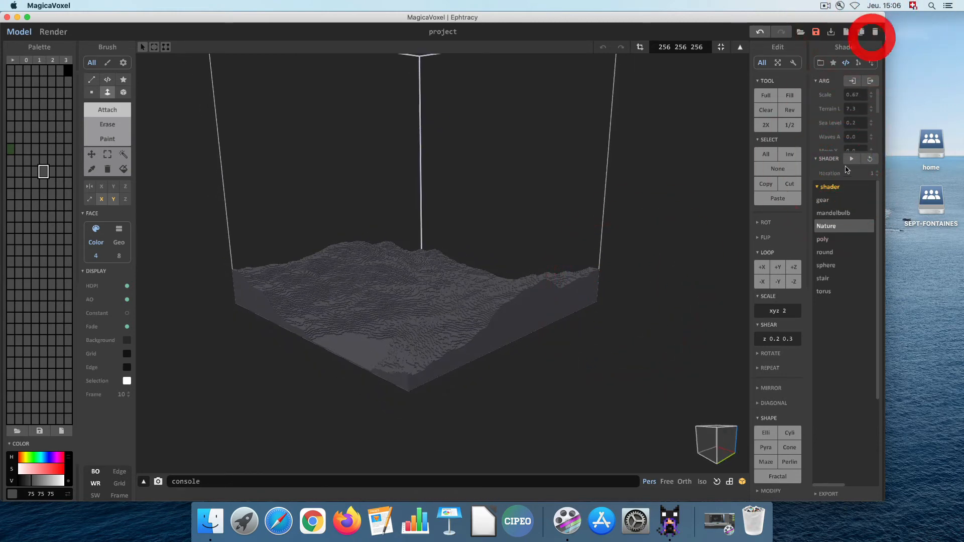
click(851, 158)
mouse_move(439, 282)
right_down()
mouse_move(466, 276)
mouse_move(441, 275)
right_up()
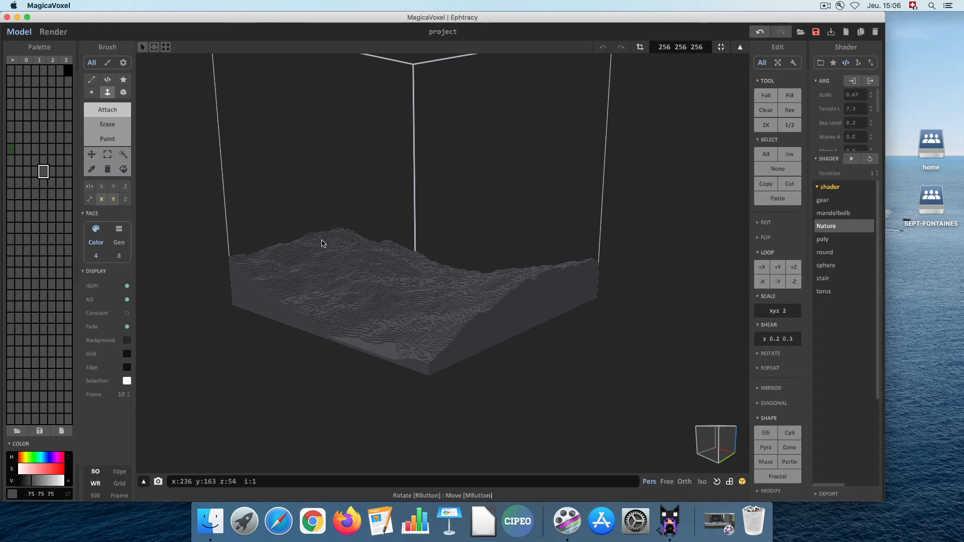
Restore the Nature shader's default arguments and terrain, set Scale to 0.40 and run the shader
click(856, 159)
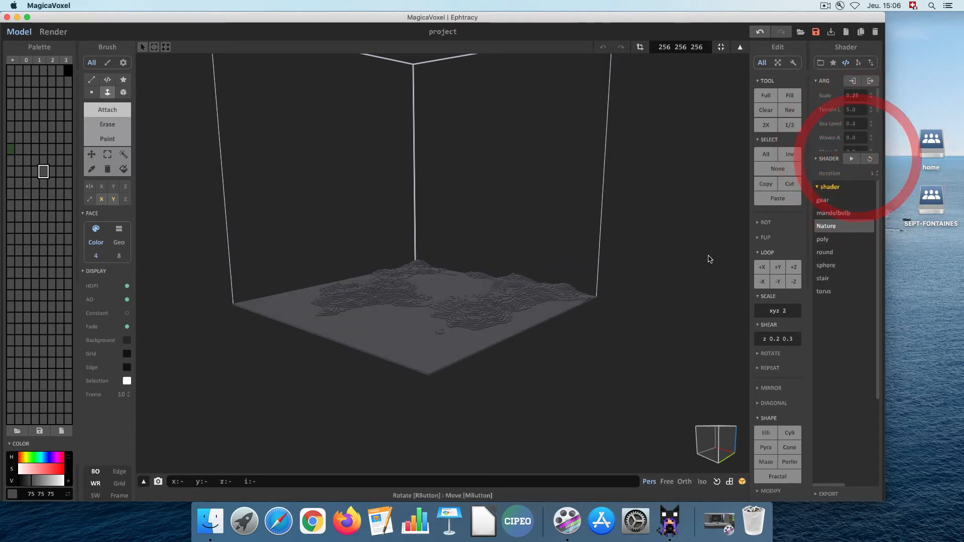
right_drag(708, 258, 678, 267)
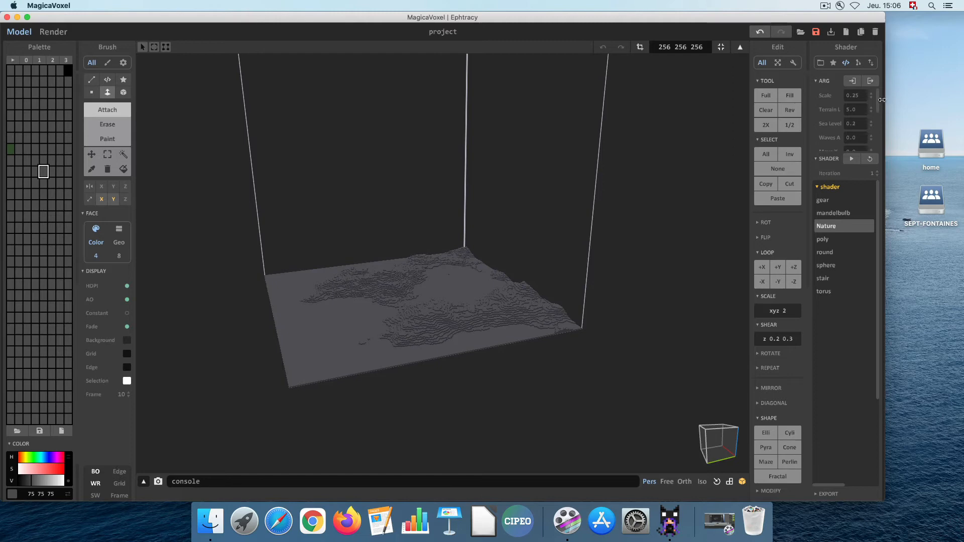
click(864, 95)
text(0)
click(851, 159)
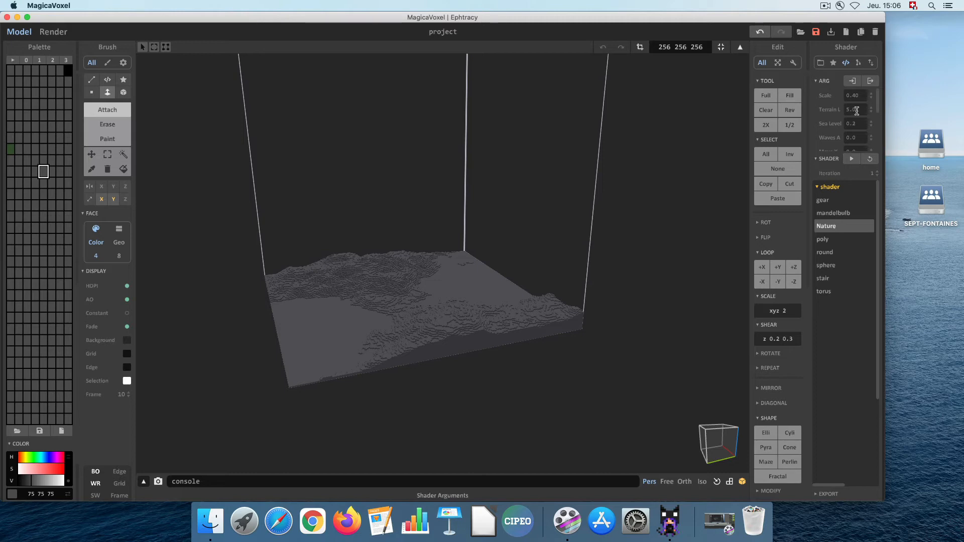
Set the Nature shader's terrain level to 10 and run it to raise the landscape
click(818, 110)
text(10)
click(850, 158)
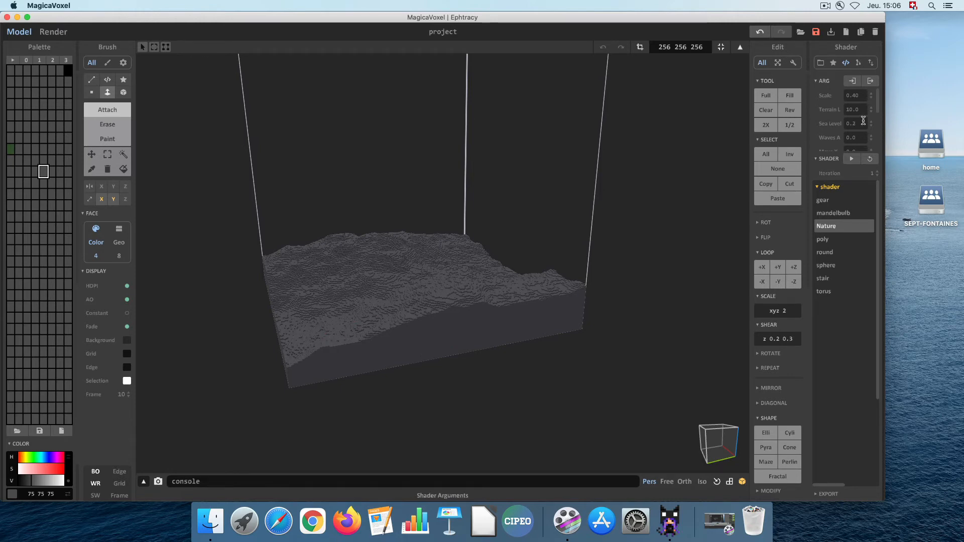
Set the Sea Level to 5 and run the Nature shader to flood the low areas
click(766, 111)
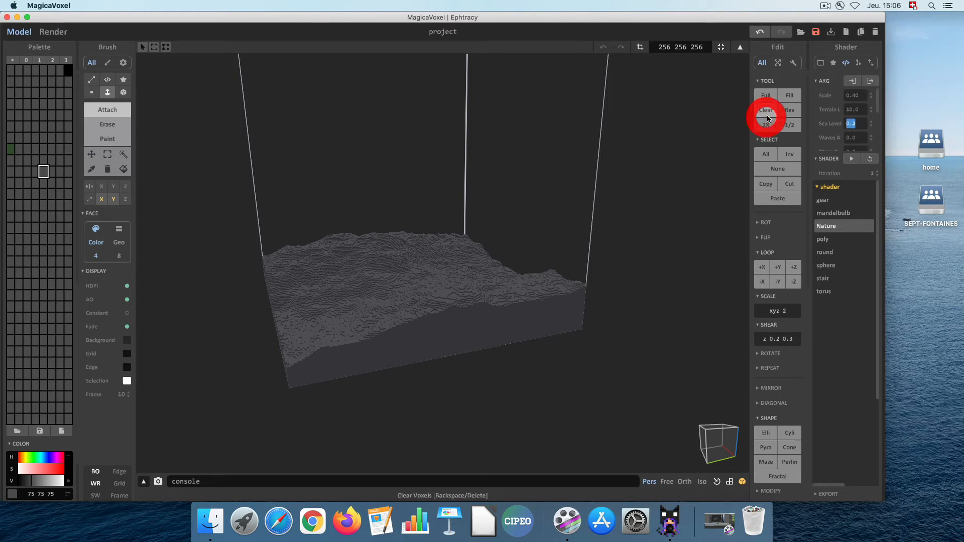
text(5)
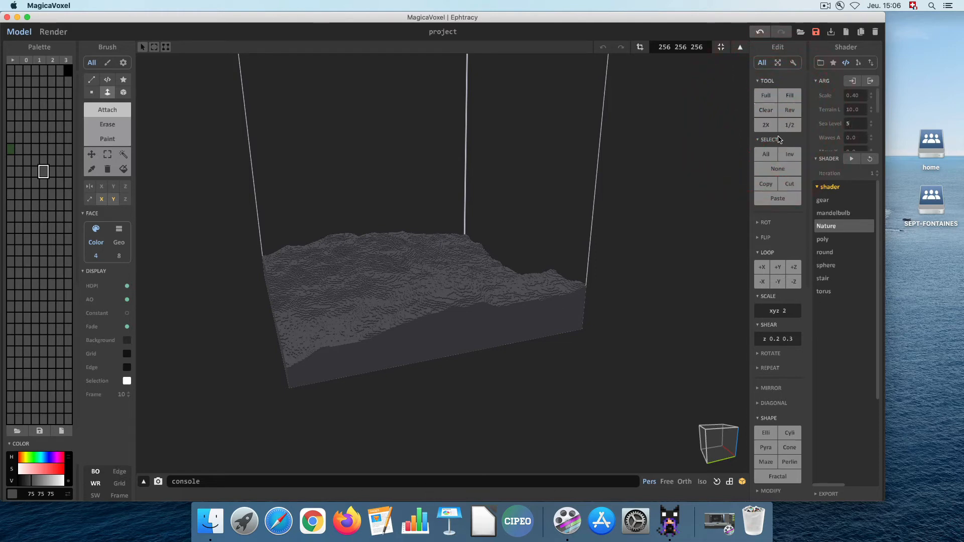
click(851, 159)
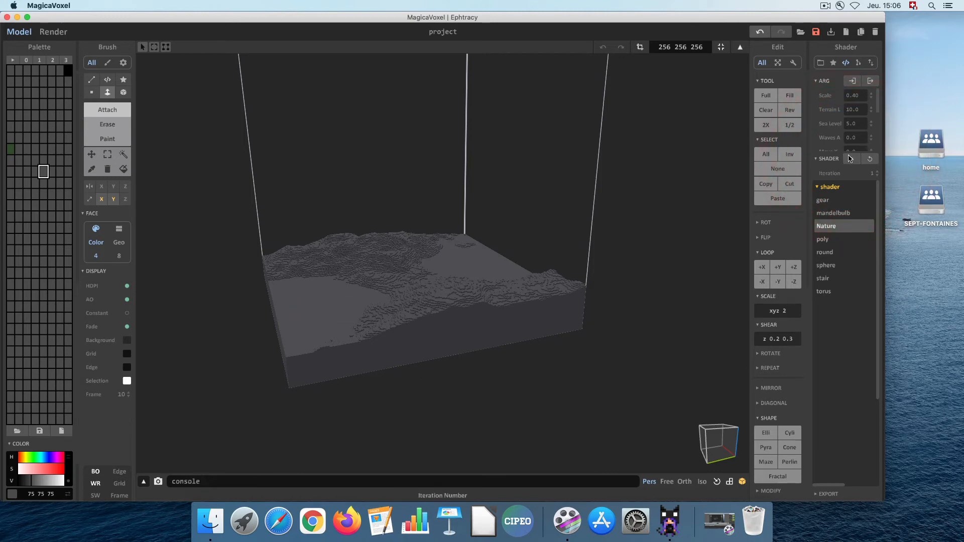
Set Waves A to 60, run the Nature shader, and examine the landscape from several sides
scroll(855, 137, down, 1)
scroll(855, 137, down, 1)
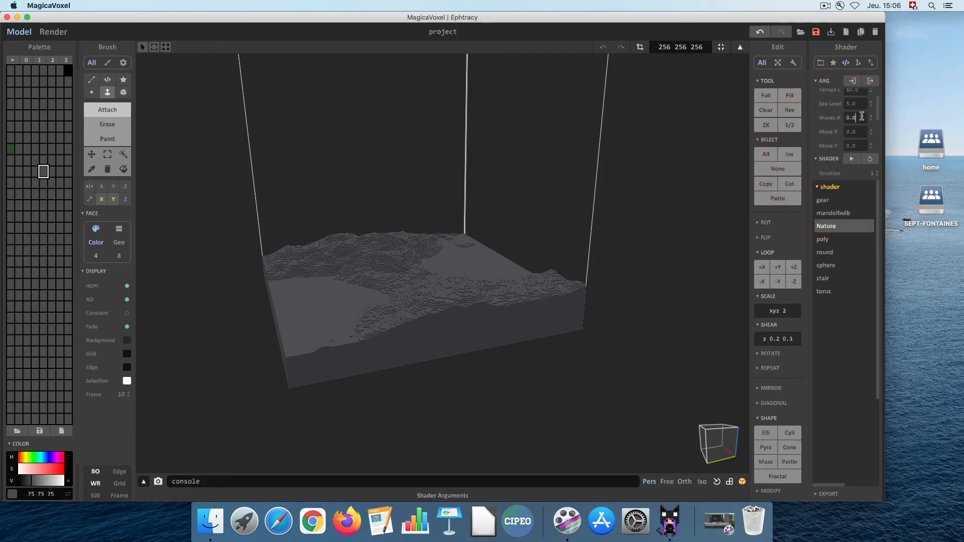
click(791, 112)
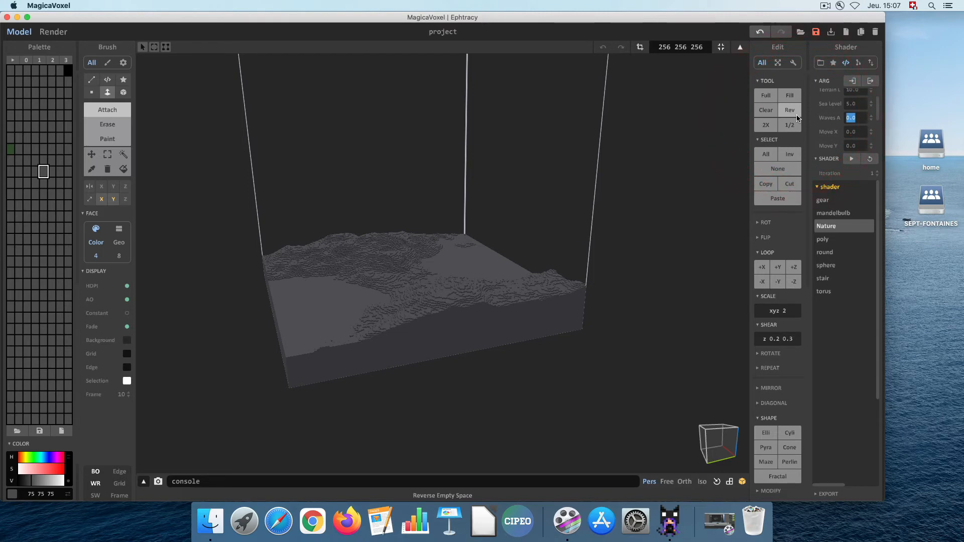
text(60)
click(852, 159)
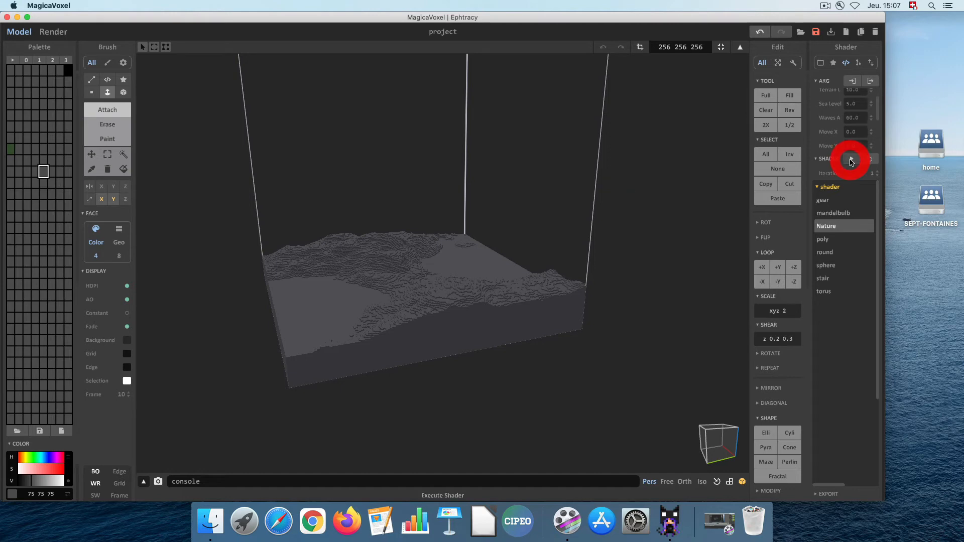
right_drag(327, 326, 395, 313)
click(395, 312)
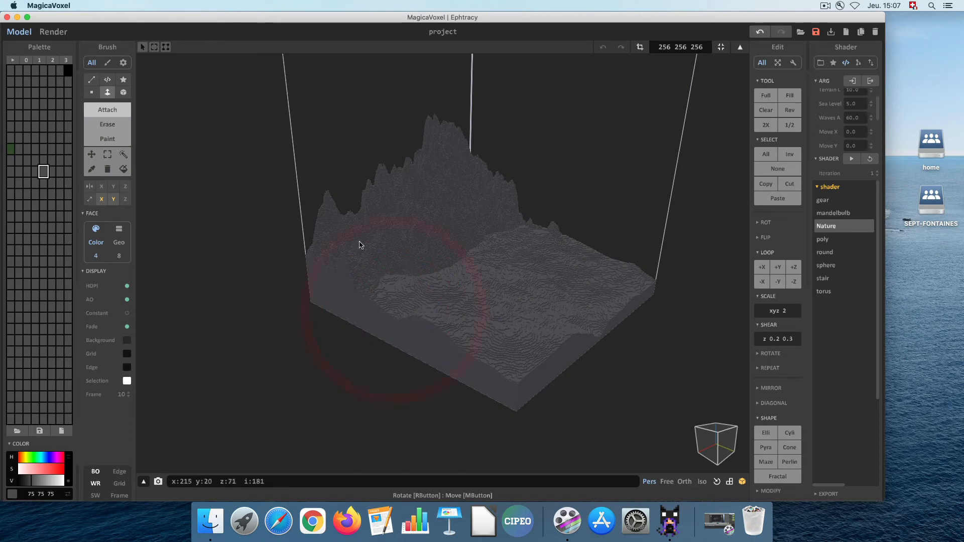
right_drag(454, 157, 391, 168)
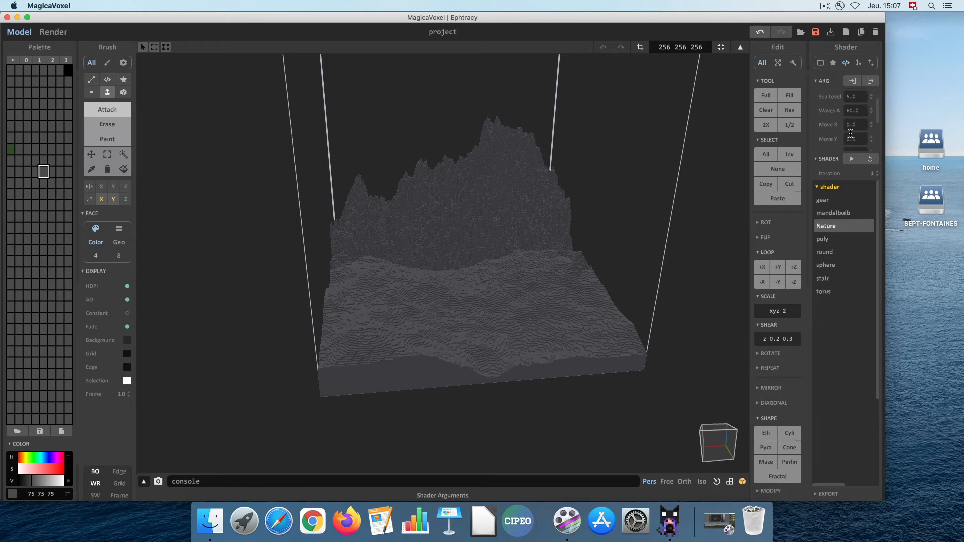
right_drag(690, 209, 742, 217)
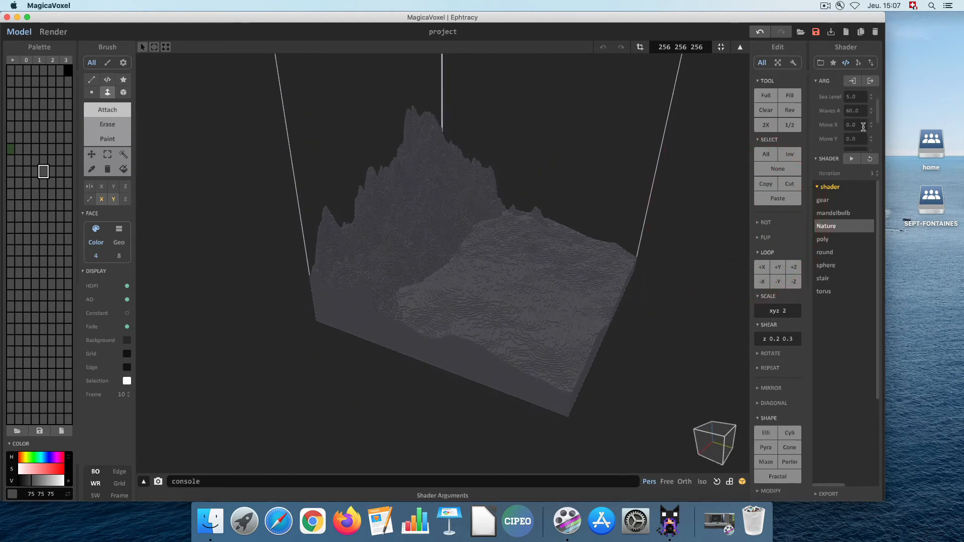
Set Move X to -10.0, run the Nature shader, and view the shifted landscape from different angles
drag(864, 125, 793, 127)
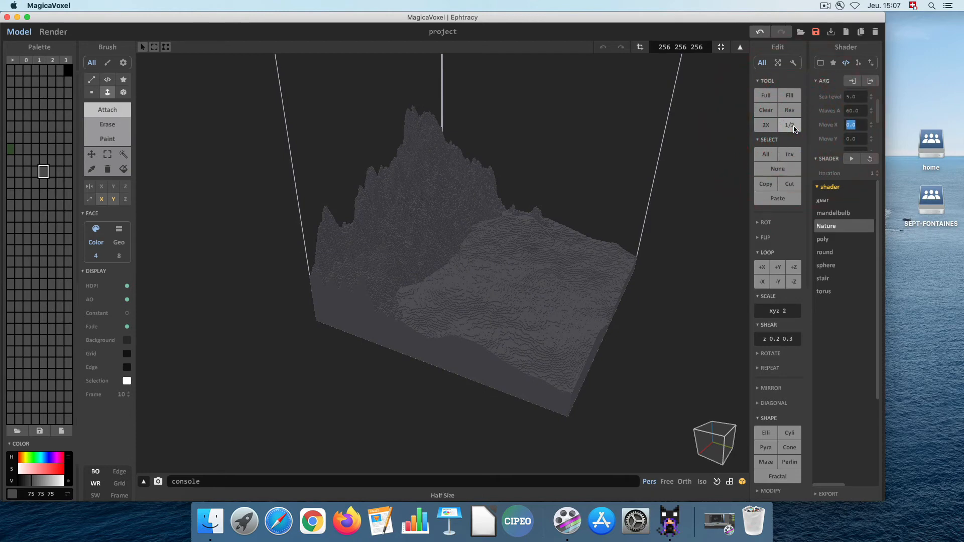
key(BackSpace)
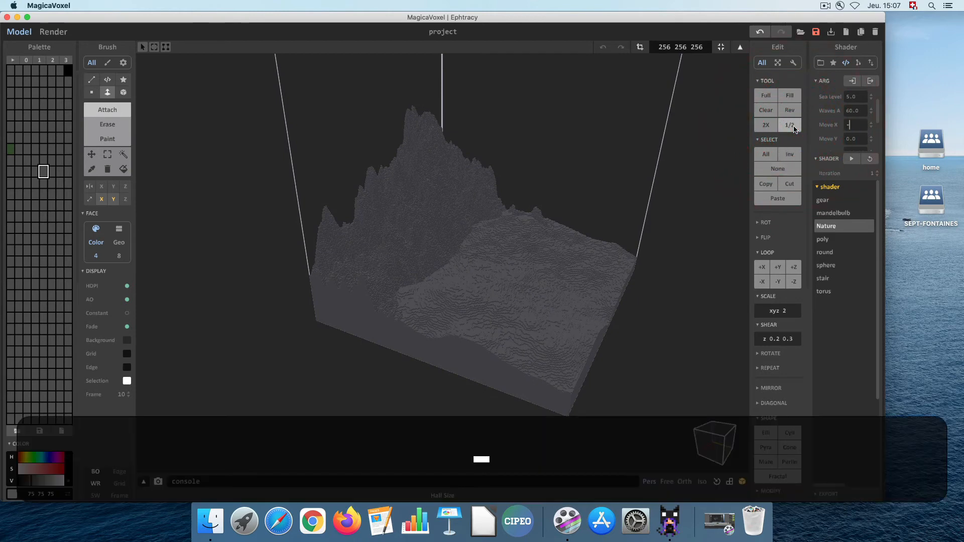
text(-10.0)
key(Return)
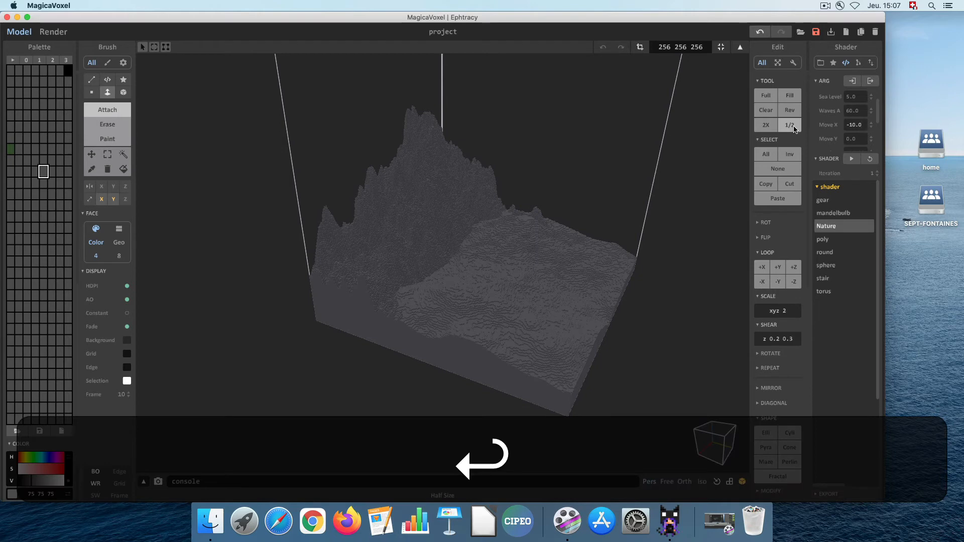
click(849, 160)
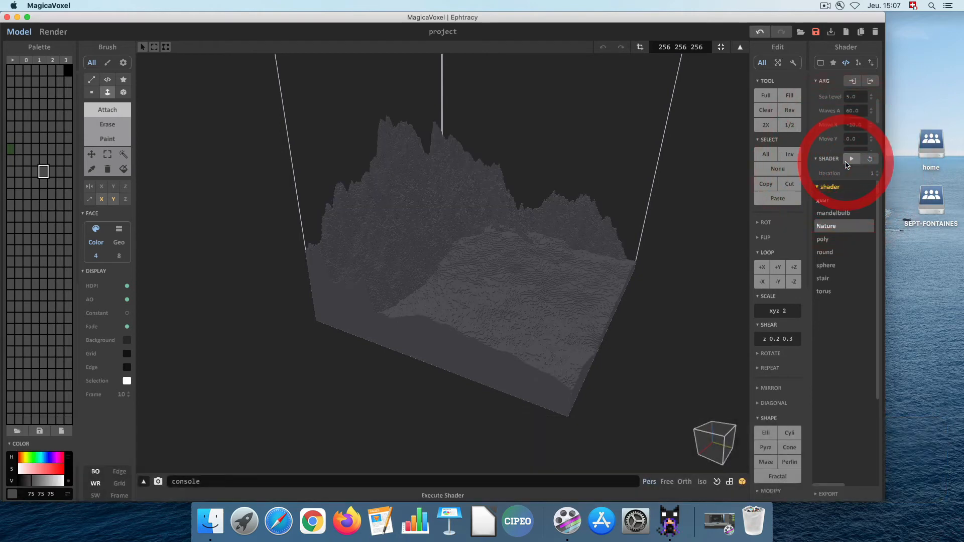
right_drag(640, 252, 613, 254)
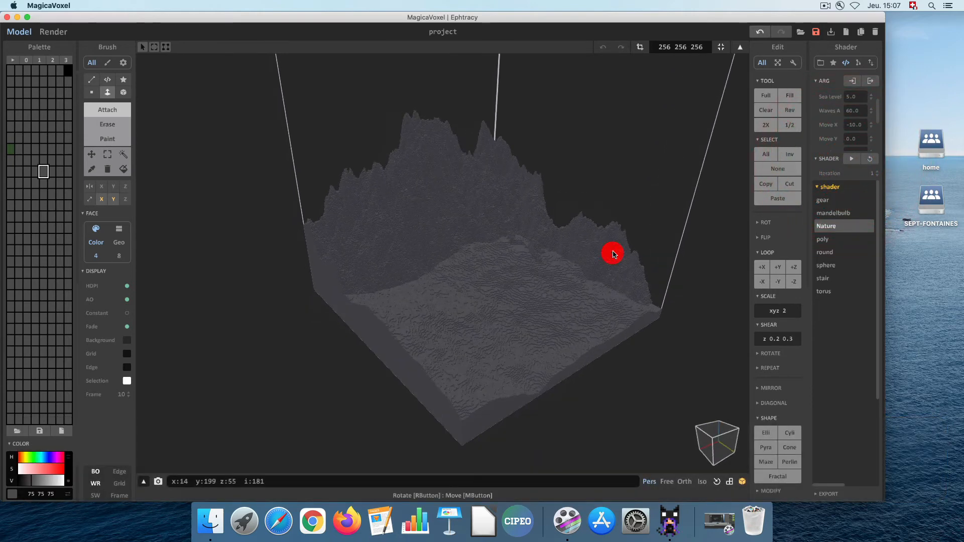
right_drag(461, 275, 486, 266)
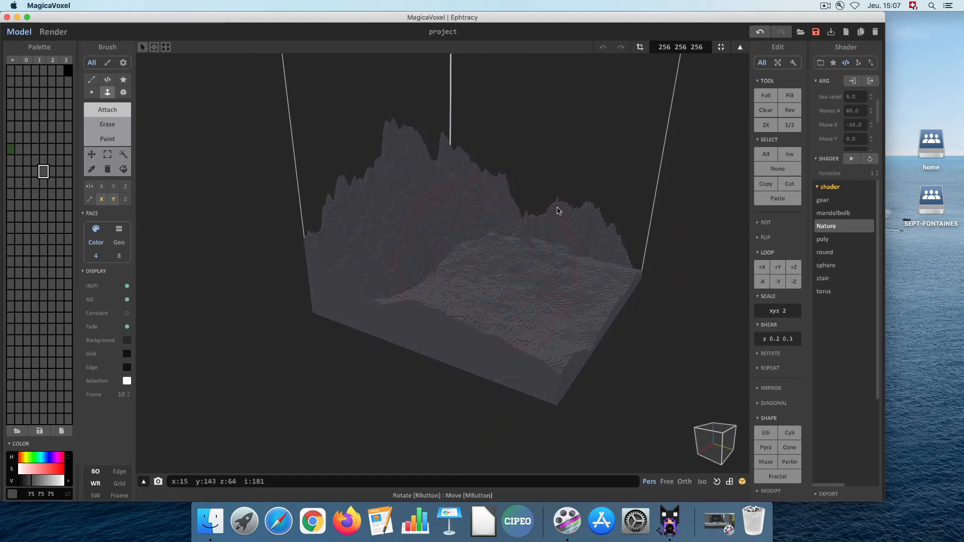
key(Tab)
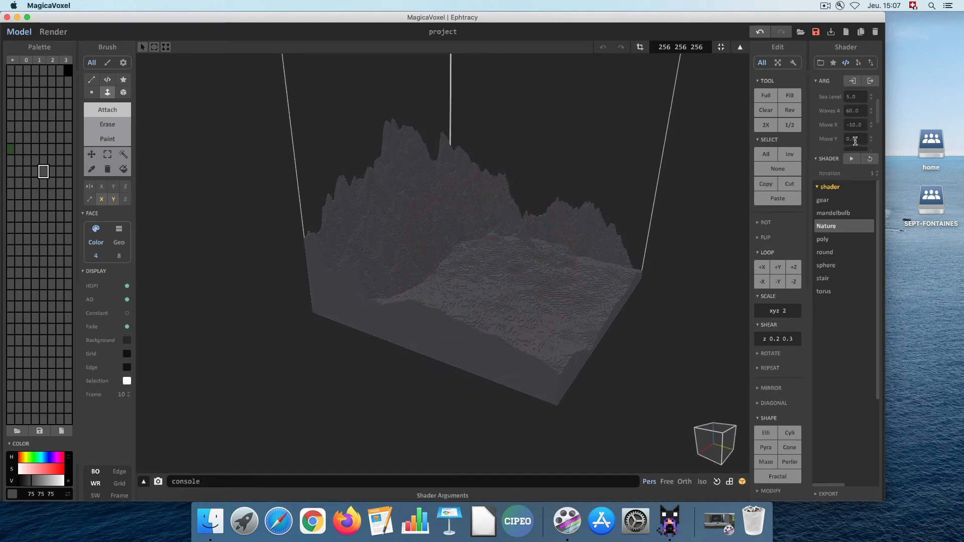
Set Move Y to -3 and run the Nature shader to shift the landscape along the Y axis
click(795, 142)
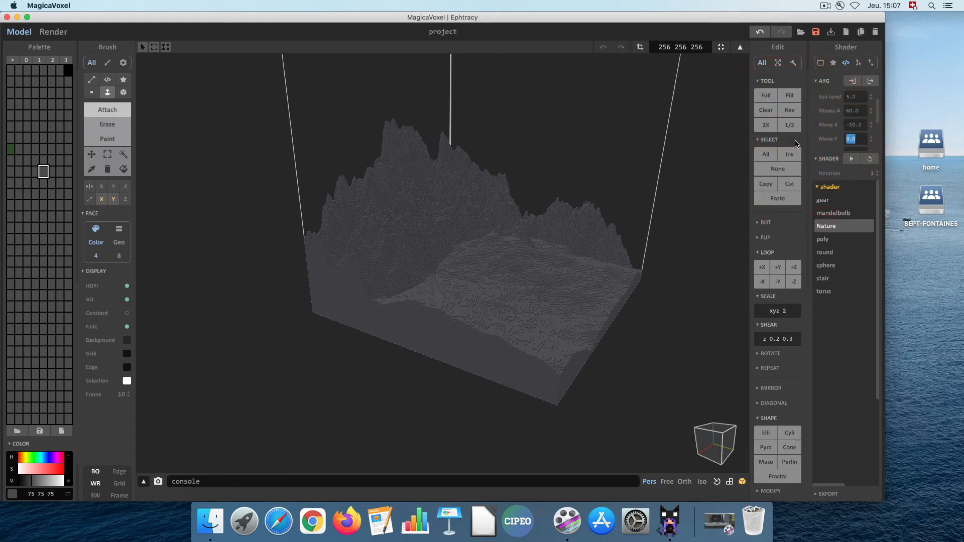
text(-3)
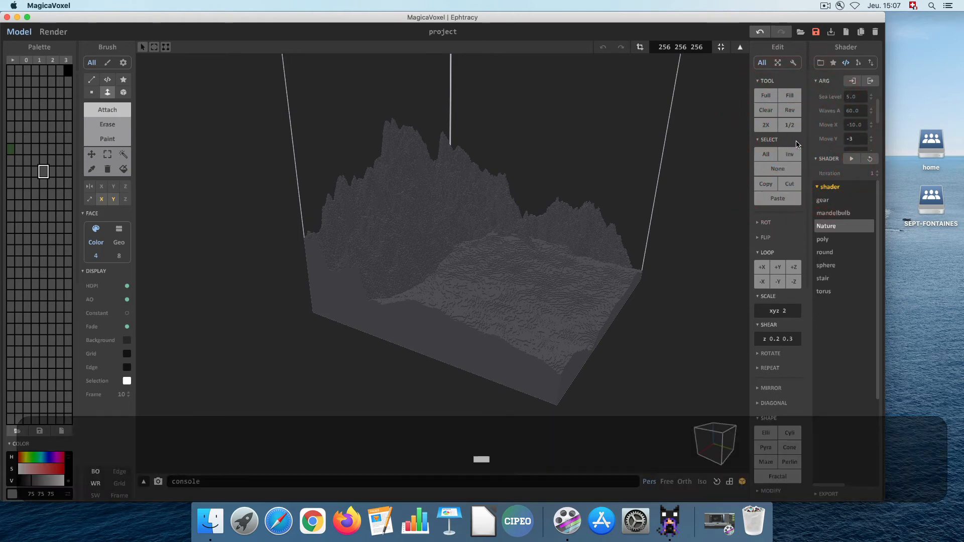
click(849, 160)
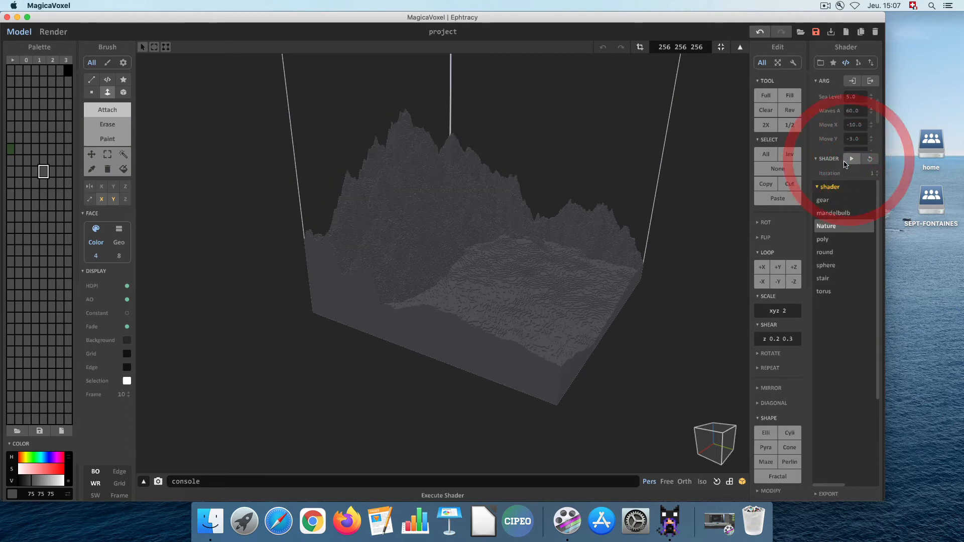
right_drag(507, 275, 462, 273)
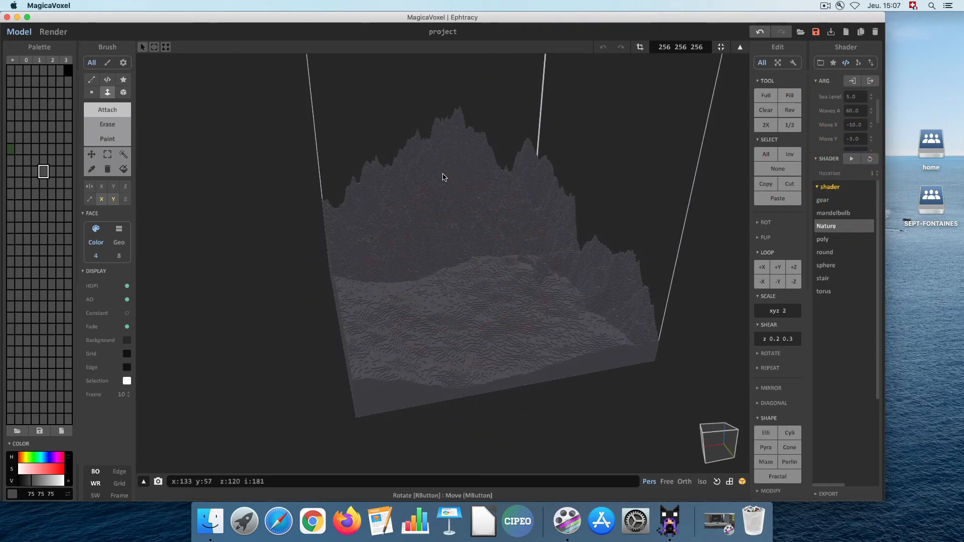
Review the Nature shader's arguments from Scale to Random and examine the landscape from another angle
scroll(853, 145, down, 2)
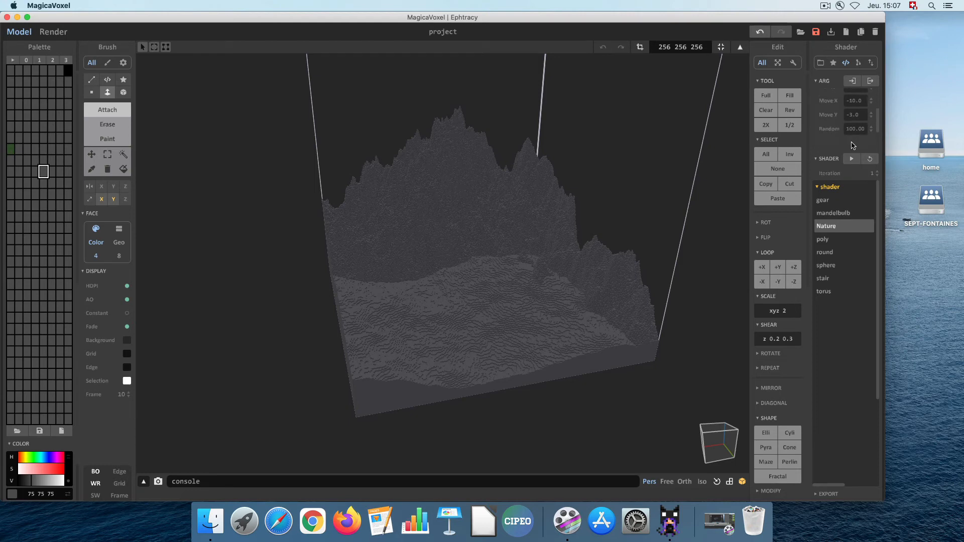
right_drag(317, 378, 305, 360)
right_click(306, 359)
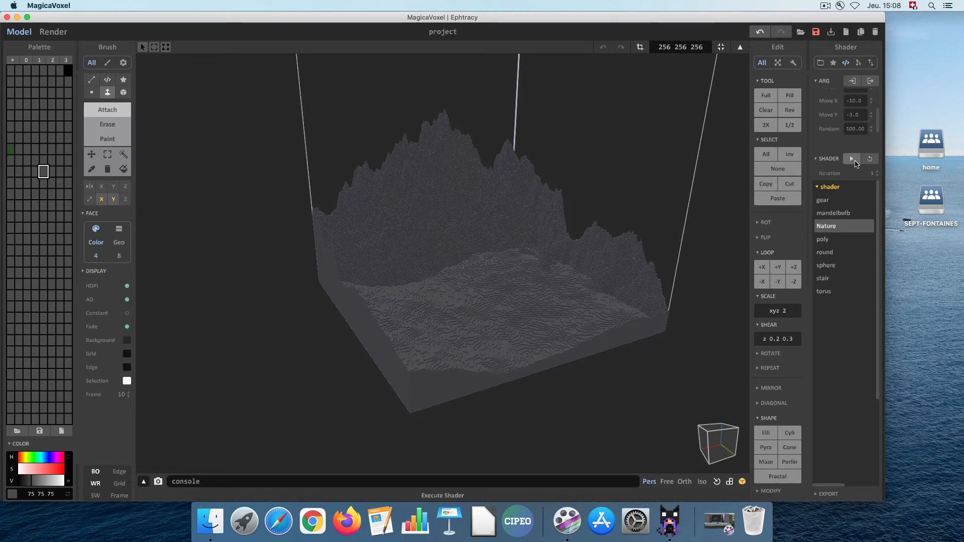
scroll(852, 118, up, 1)
scroll(852, 118, up, 3)
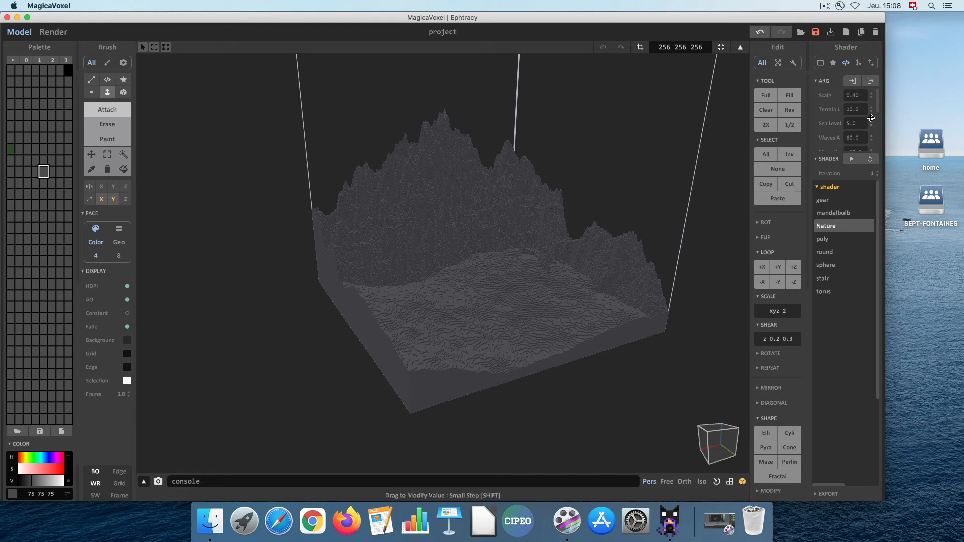
scroll(865, 118, down, 1)
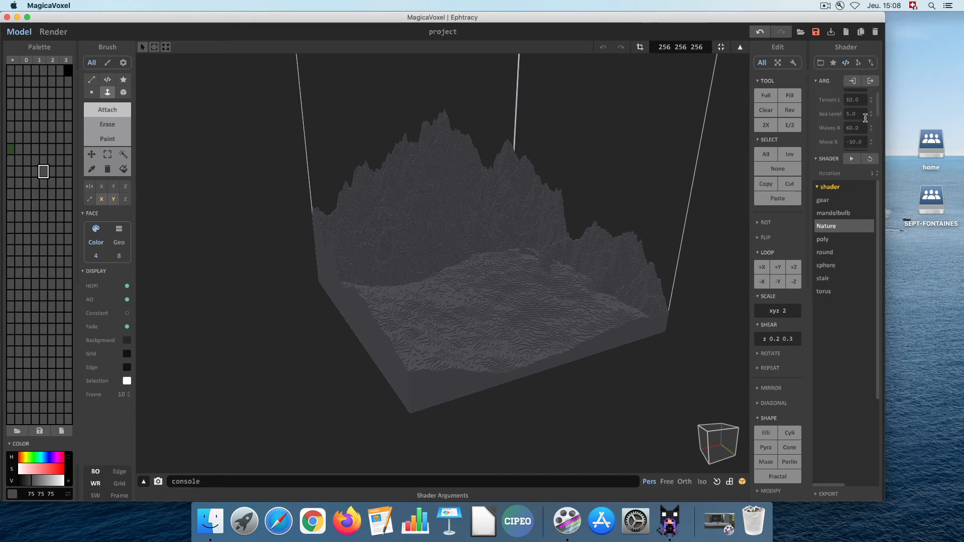
scroll(865, 118, down, 3)
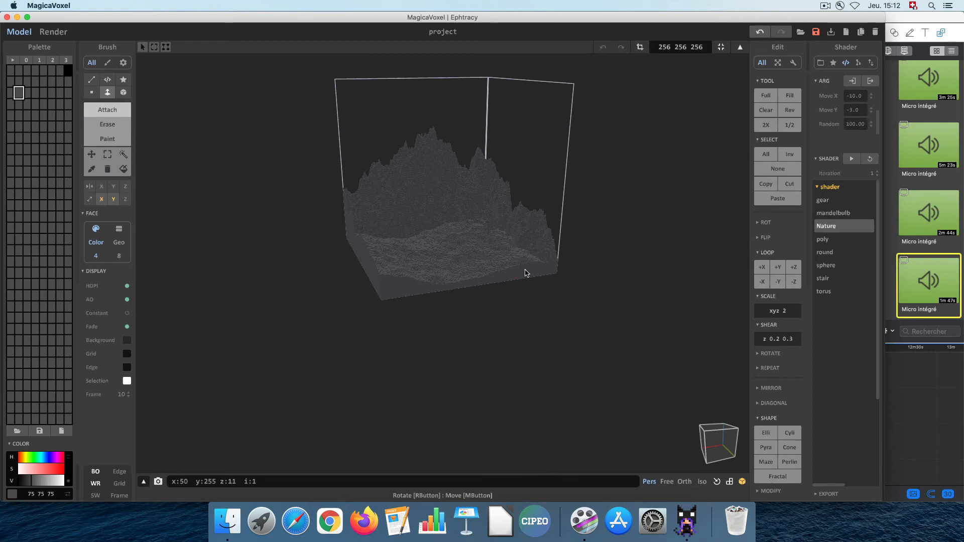
Fit the model volume to the landscape so the empty space above the peaks is removed
right_drag(472, 227, 480, 197)
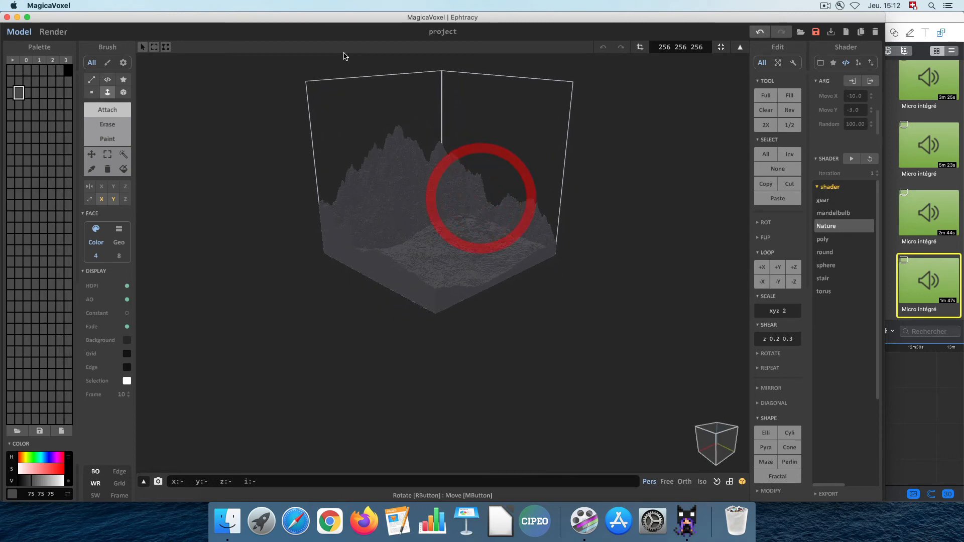
right_drag(512, 94, 437, 179)
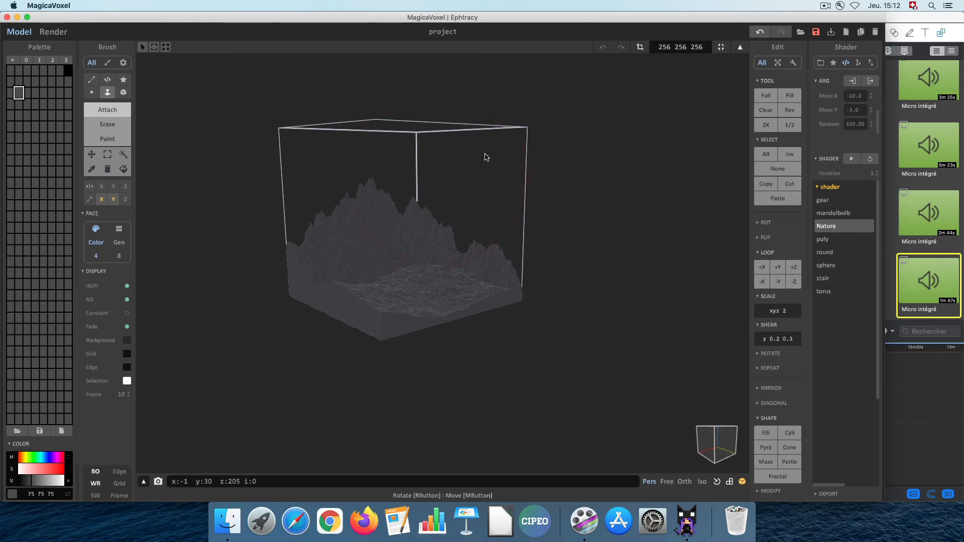
click(721, 48)
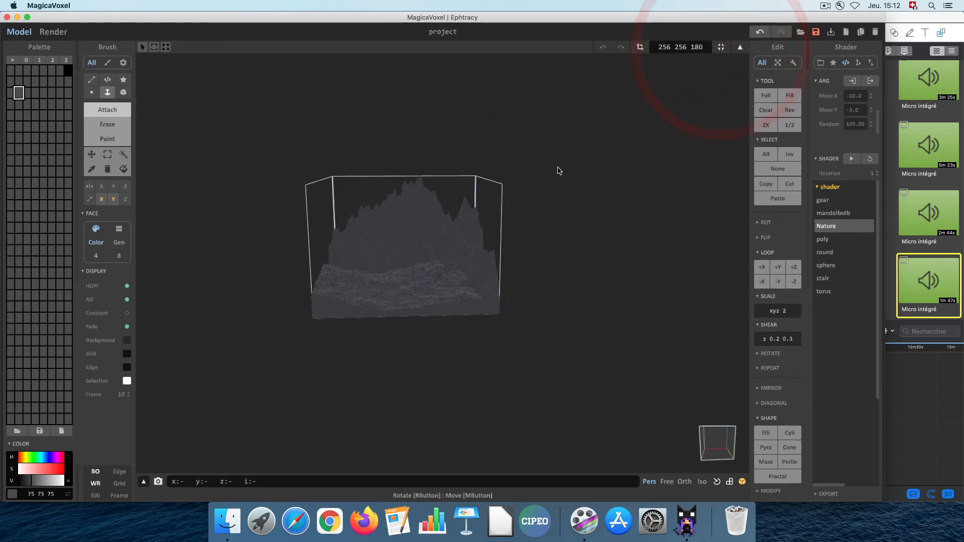
mouse_move(561, 170)
right_down()
mouse_move(606, 169)
mouse_move(598, 170)
right_up()
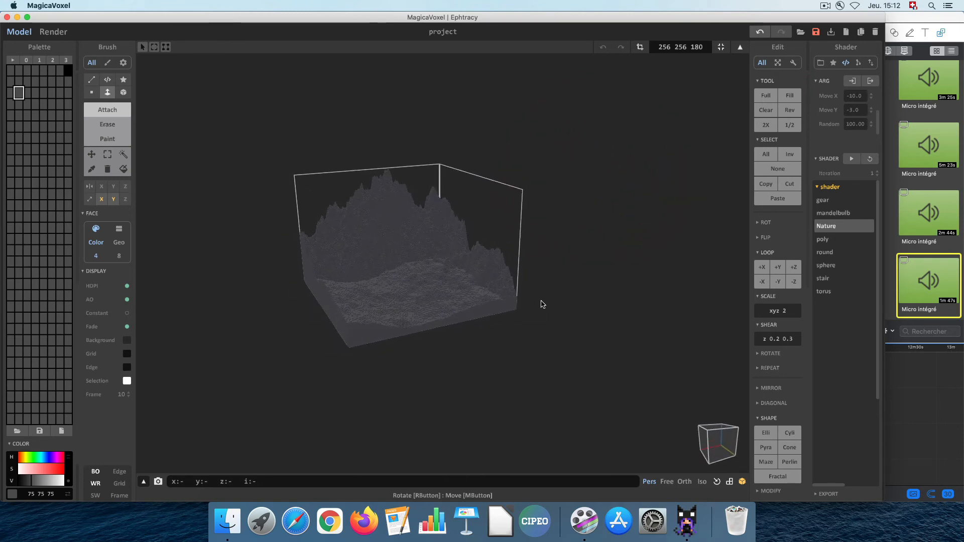
mouse_move(542, 303)
right_down()
mouse_move(487, 336)
mouse_move(350, 347)
right_up()
scroll(347, 347, up, 2)
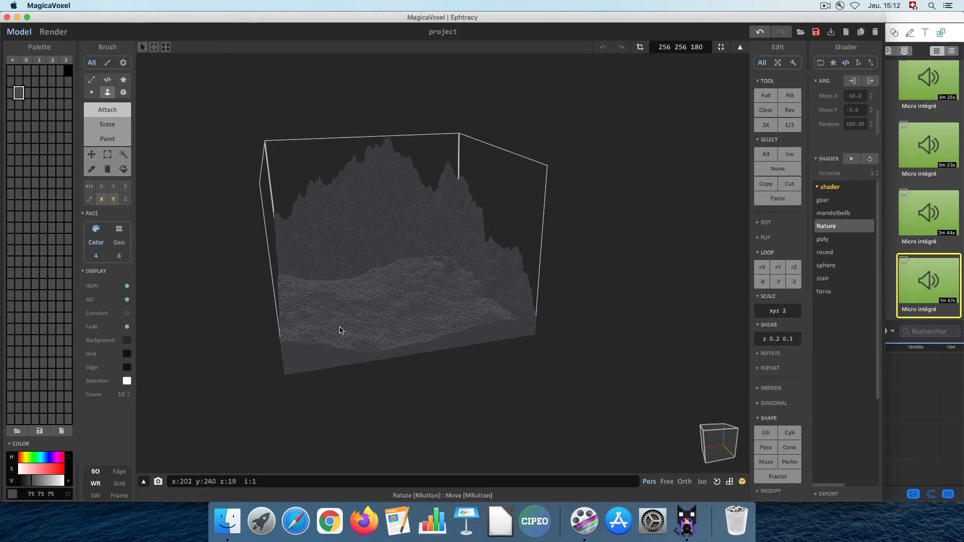
Set the first palette swatch to cyan, RGB 33 223 233, for the water
click(10, 70)
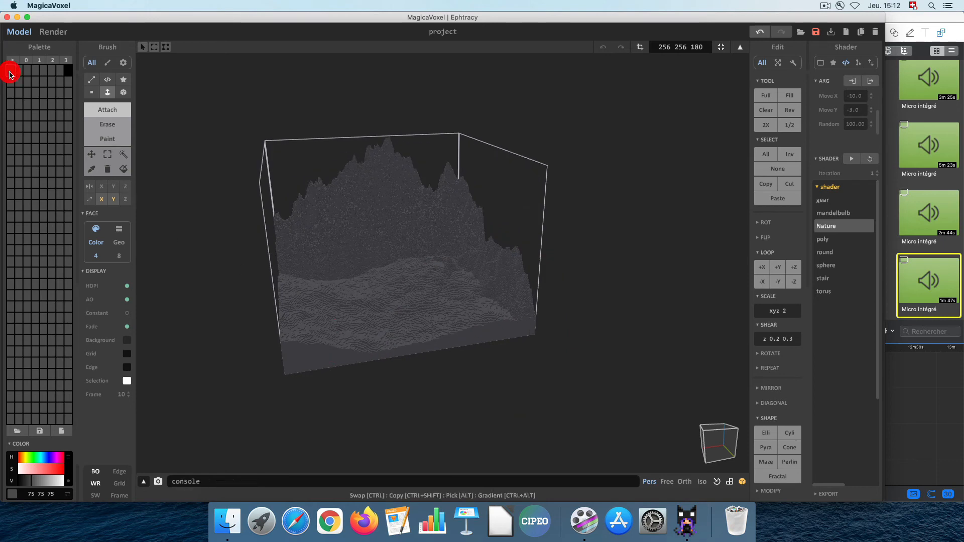
click(21, 446)
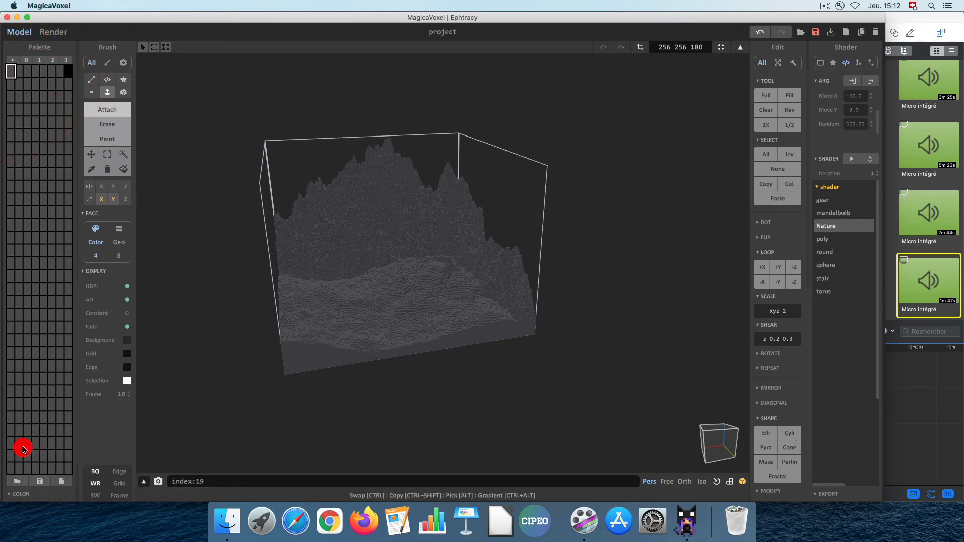
click(21, 498)
click(41, 457)
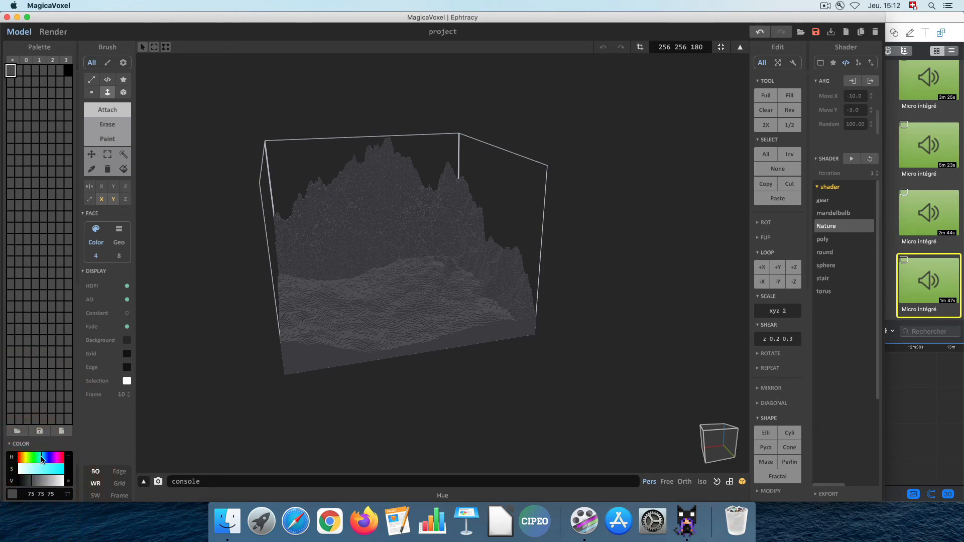
click(57, 469)
click(55, 481)
drag(55, 480, 59, 481)
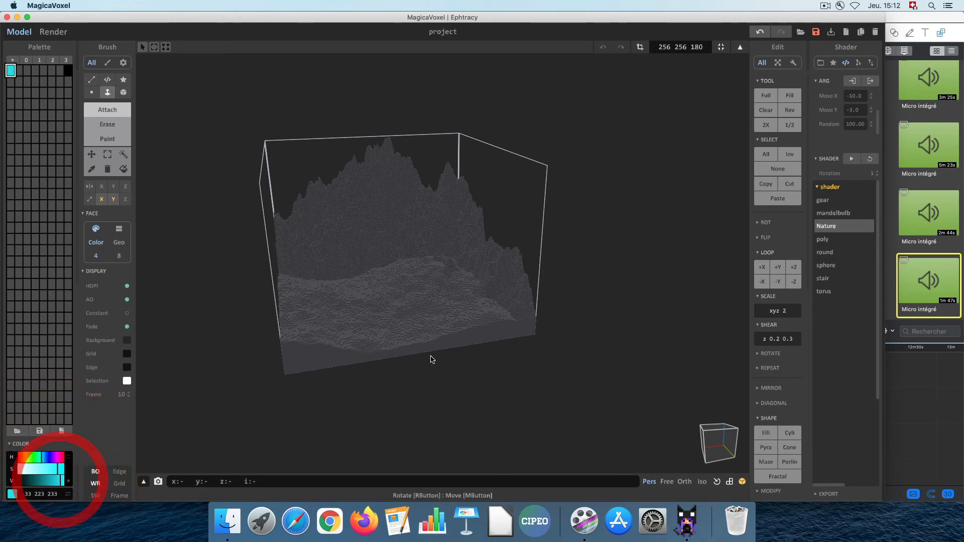
Use the Face brush in Attach mode to extrude cyan voxels over the low terrain, forming the water
right_drag(430, 355, 394, 366)
scroll(396, 367, up, 4)
scroll(397, 367, up, 6)
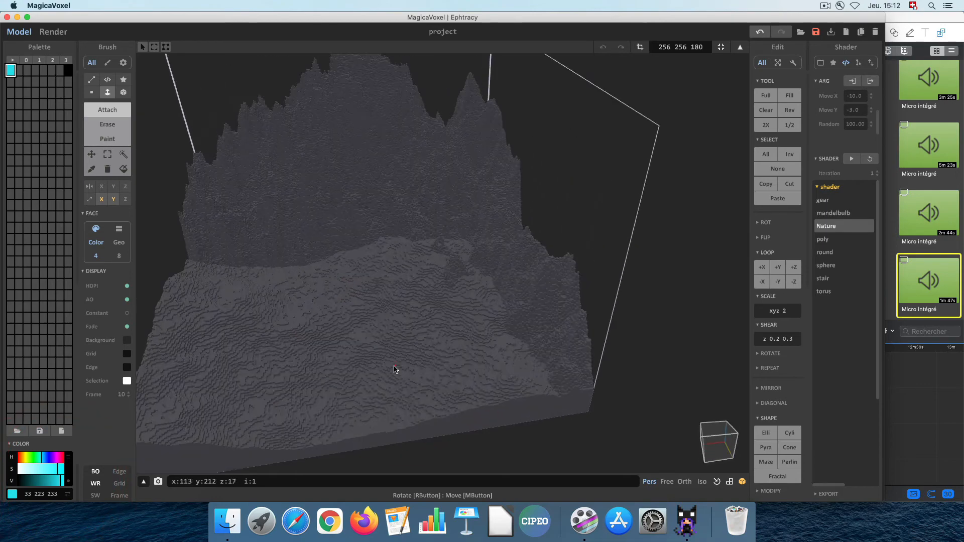
right_drag(400, 368, 348, 370)
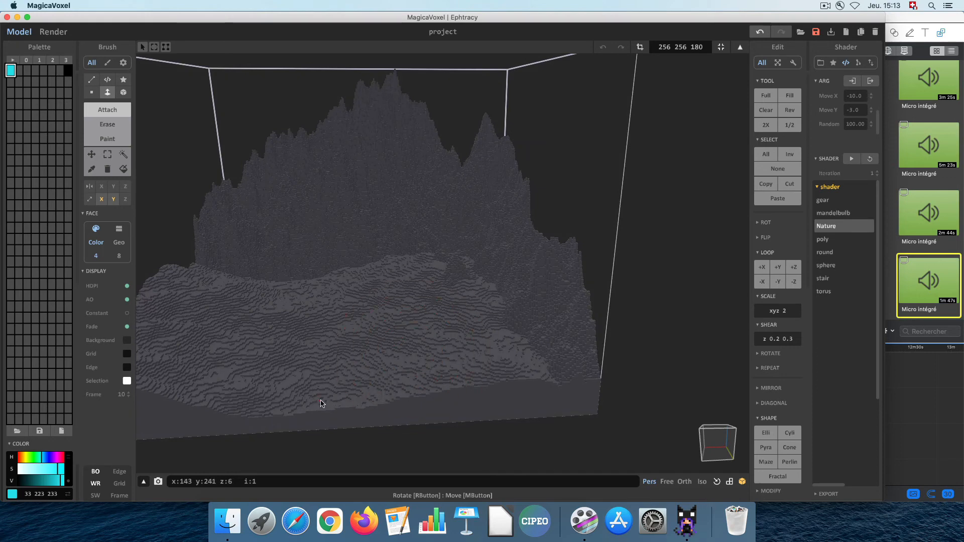
scroll(318, 402, up, 8)
mouse_move(350, 367)
right_down()
mouse_move(355, 345)
mouse_move(355, 366)
right_up()
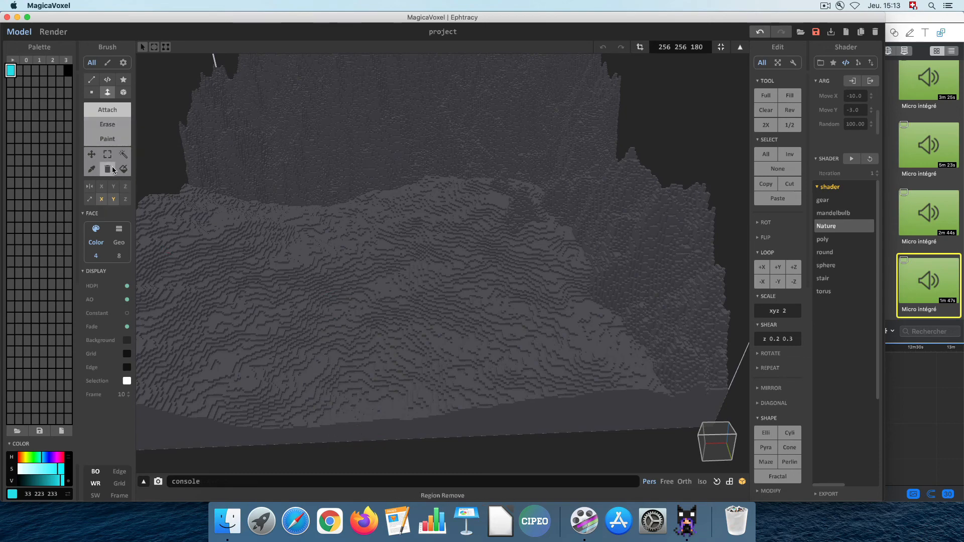
click(107, 93)
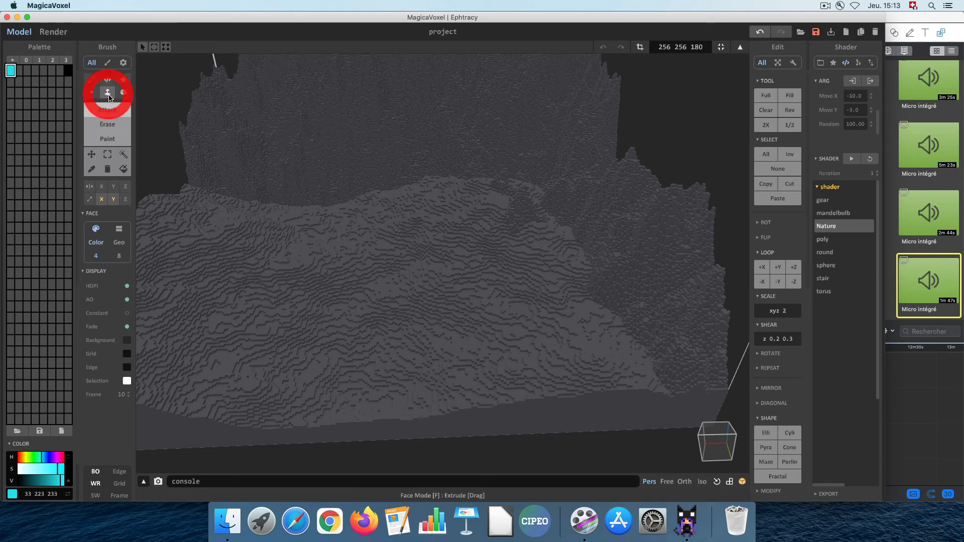
drag(361, 404, 355, 365)
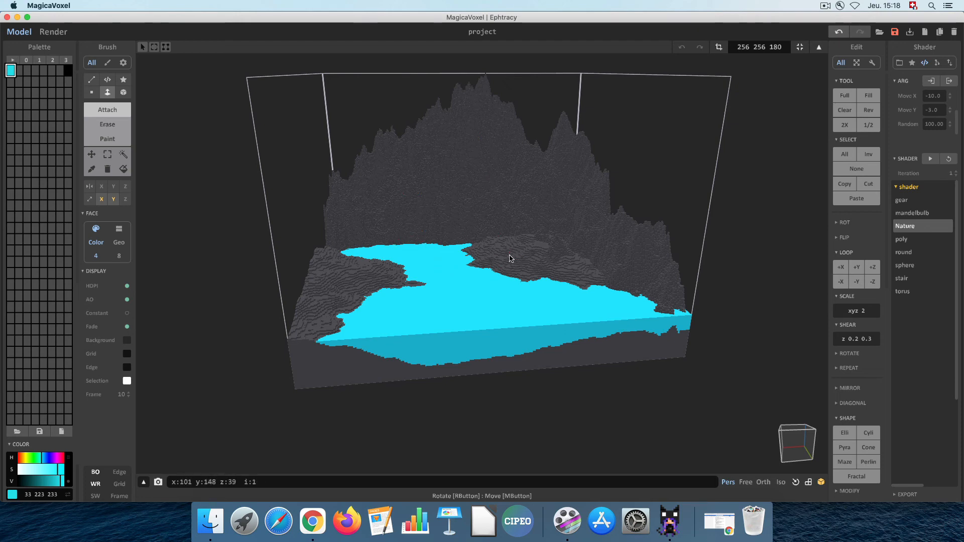
right_drag(471, 336, 450, 397)
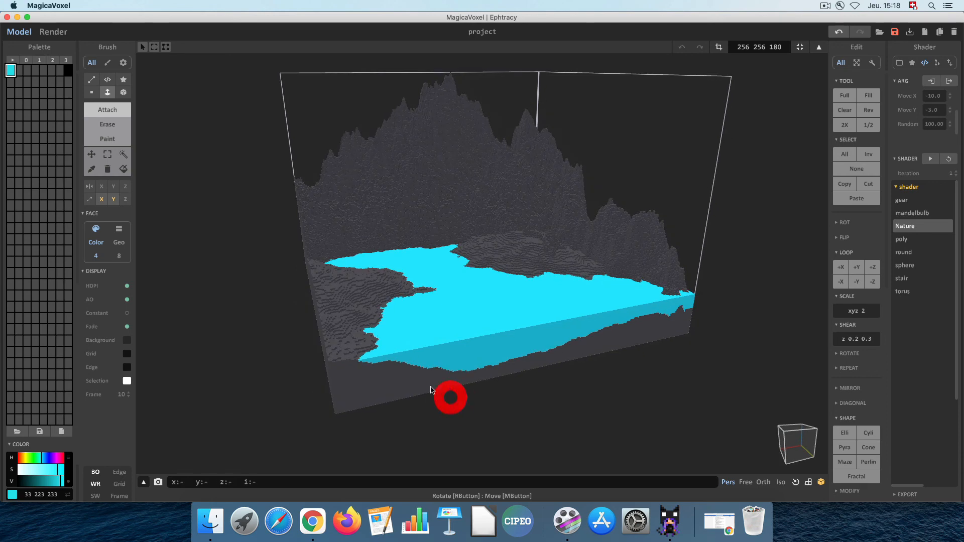
drag(449, 396, 375, 291)
key(super+z)
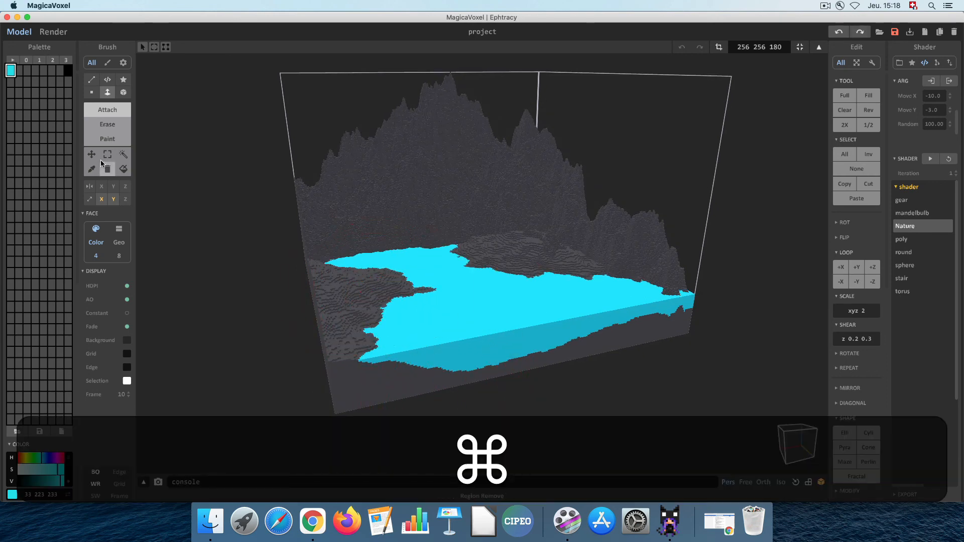
Select the low terrain around the water by region with Region Select
click(123, 154)
click(362, 314)
right_drag(361, 314, 323, 323)
Set the first swatch of the third palette row to olive yellow, RGB 158 160 66
click(11, 93)
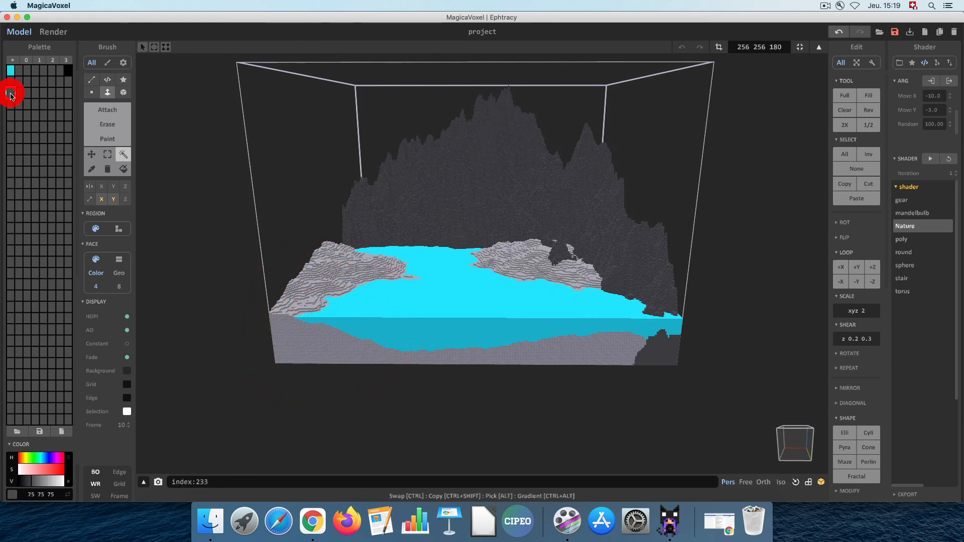
click(25, 456)
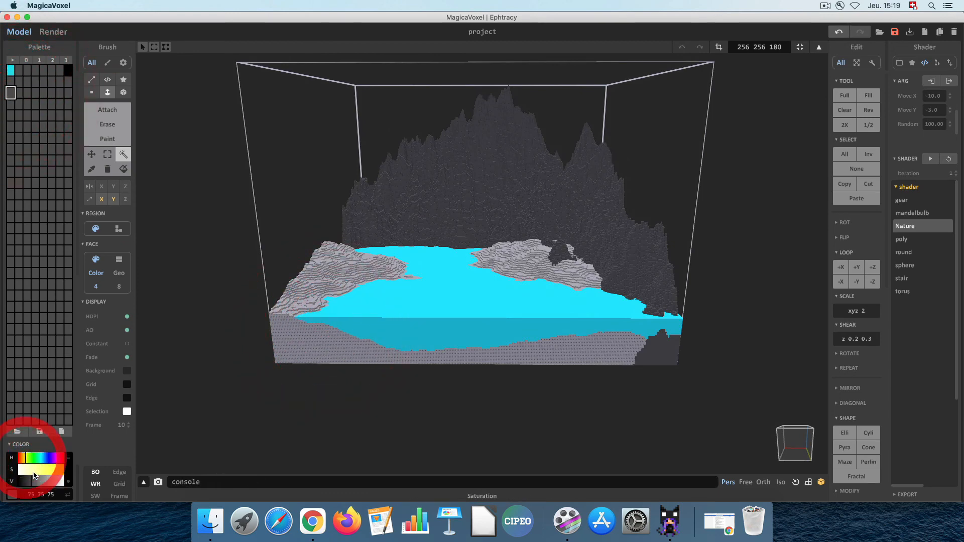
click(54, 471)
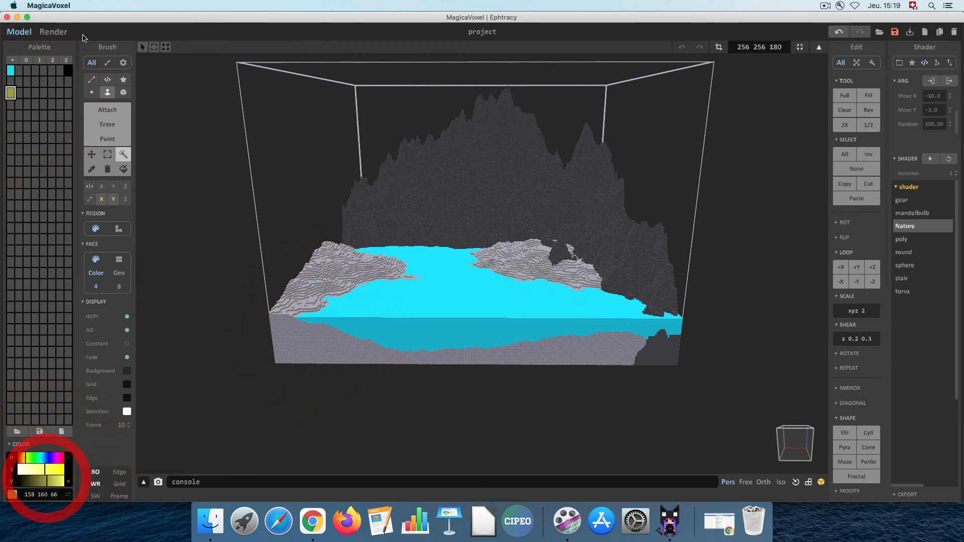
Set the third swatch of the same palette row to a lighter sandy yellow
click(27, 93)
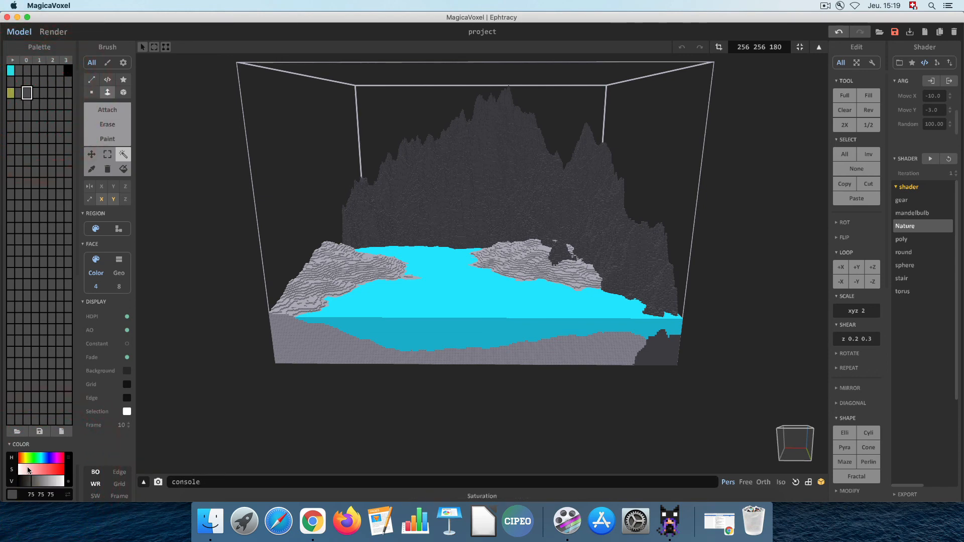
click(23, 460)
click(40, 469)
click(58, 482)
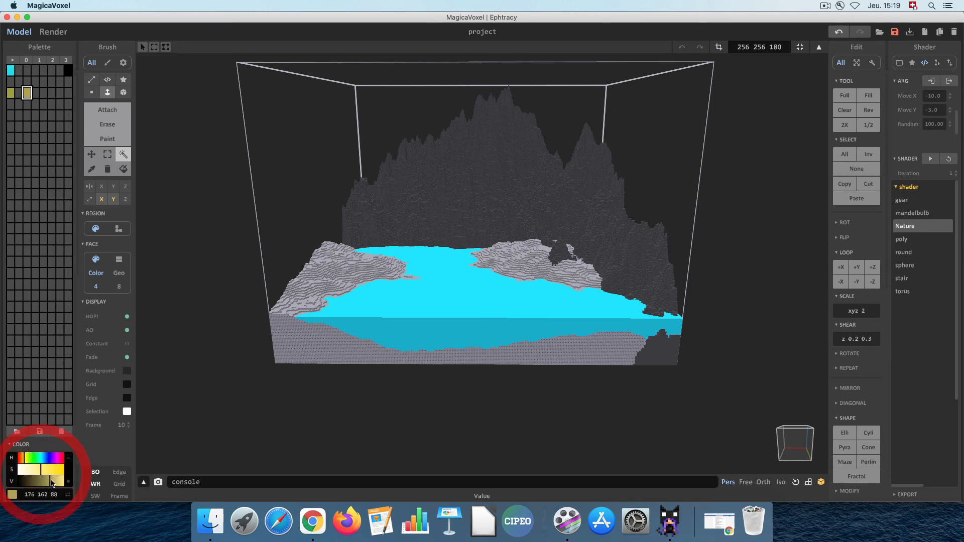
Create a colour gradient between the olive and sandy yellow swatches to fill the one between them
click(11, 93)
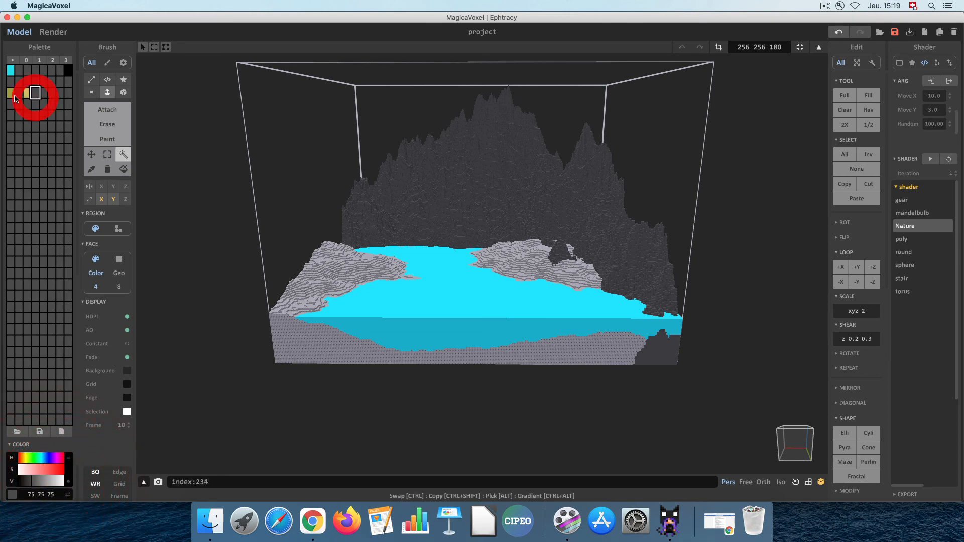
key(alt+super)
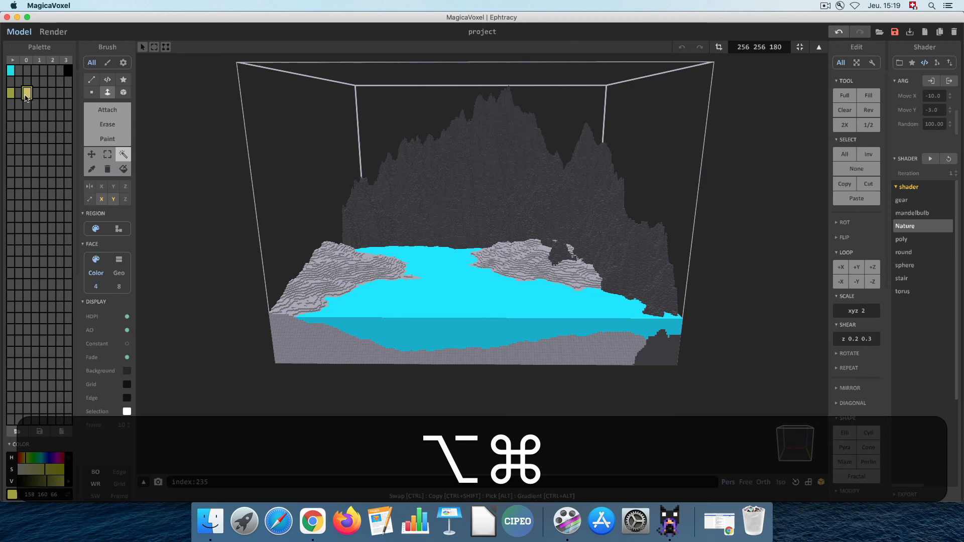
alt+super+drag(26, 95, 14, 97)
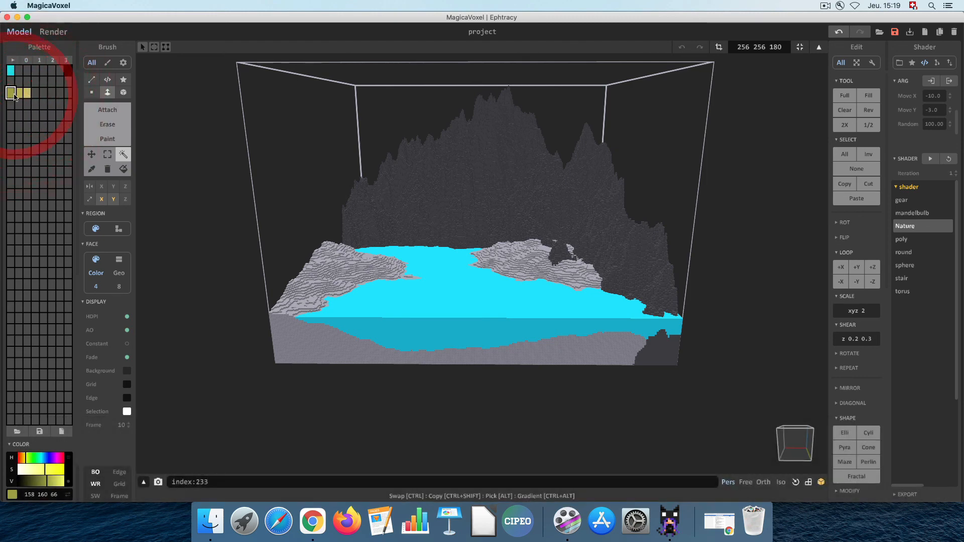
Select all three yellow gradient swatches together as the active colours
click(15, 97)
click(20, 94)
key(shift)
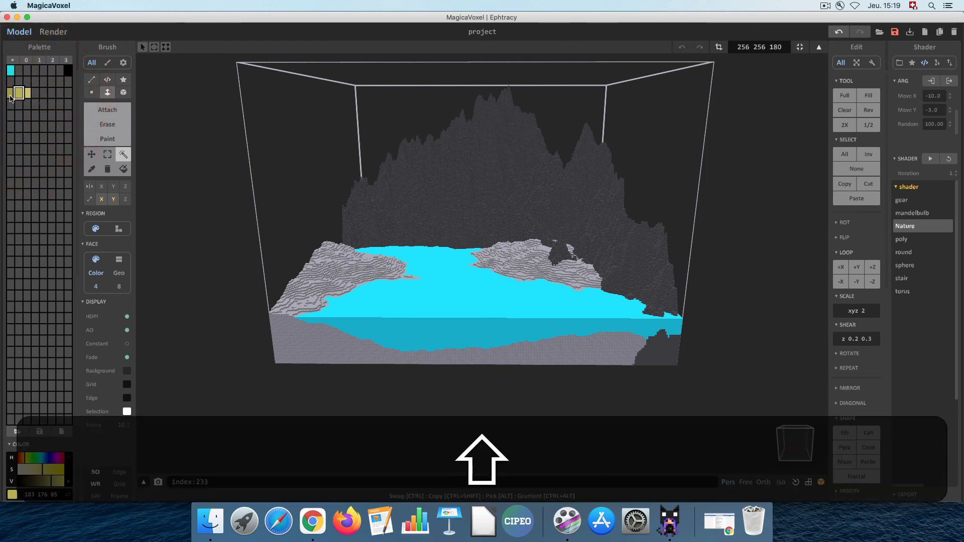
shift+drag(11, 98, 27, 95)
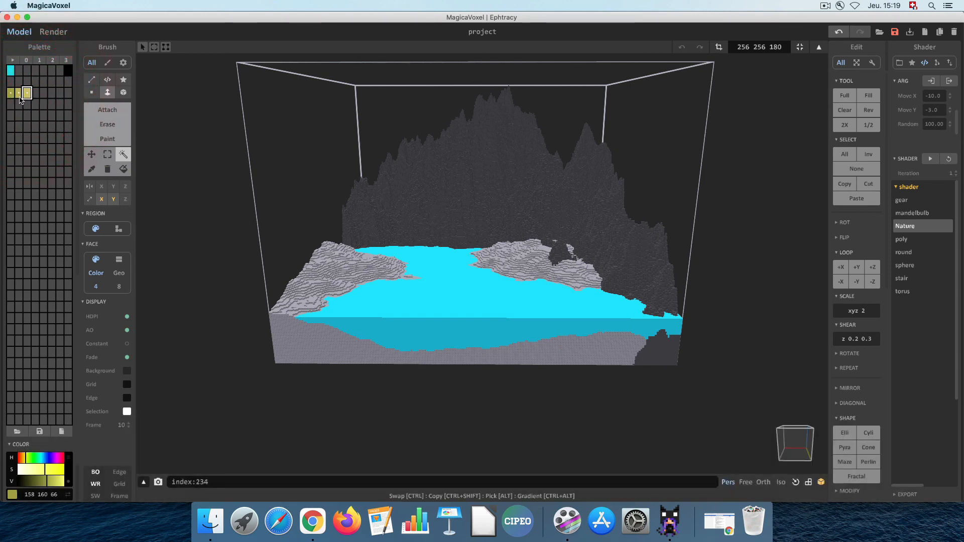
Recolour the selected low terrain by randomly distributing the three selected yellow palette colours over its voxels
right_click(18, 97)
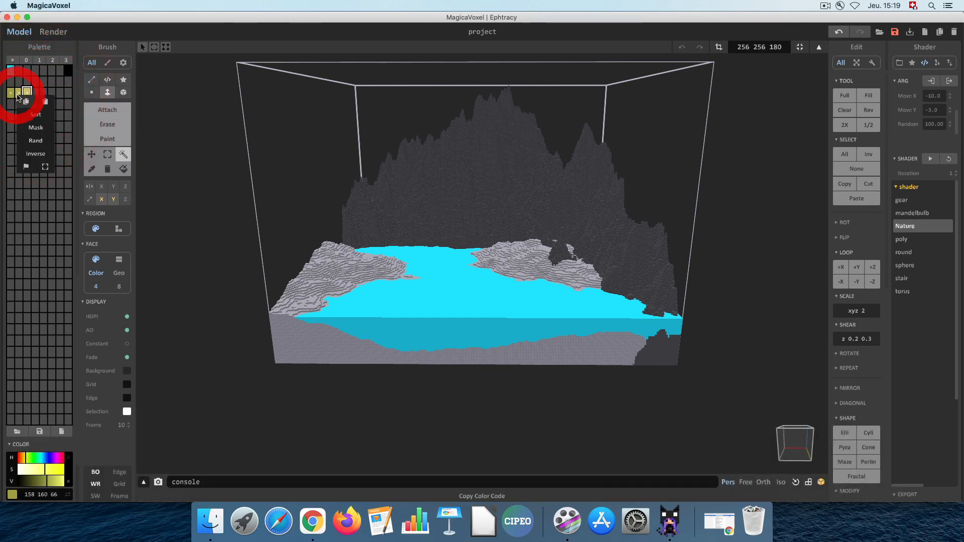
click(42, 142)
right_drag(196, 264, 241, 264)
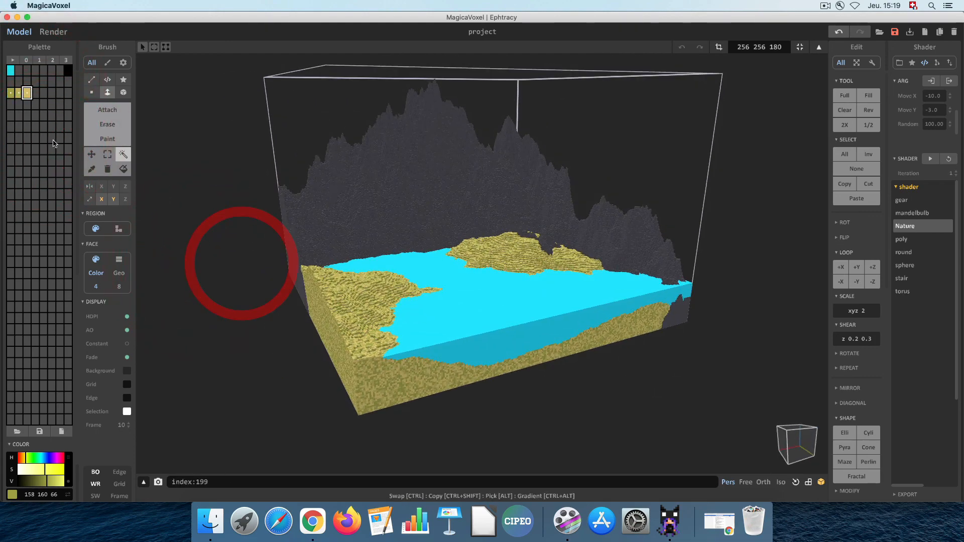
In the fourth palette row, set the second swatch to dark grey, RGB 48 48 48, and the third to a lighter grey
click(11, 104)
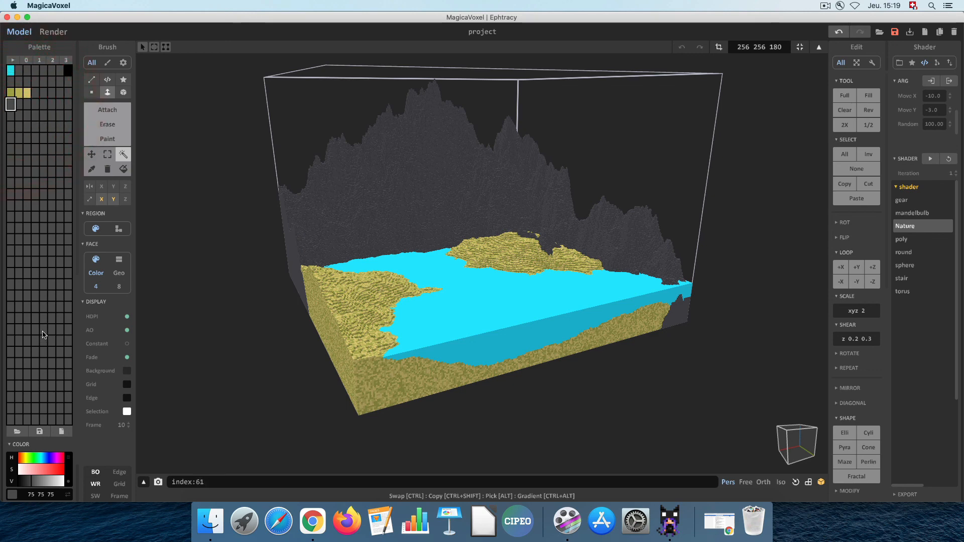
click(19, 104)
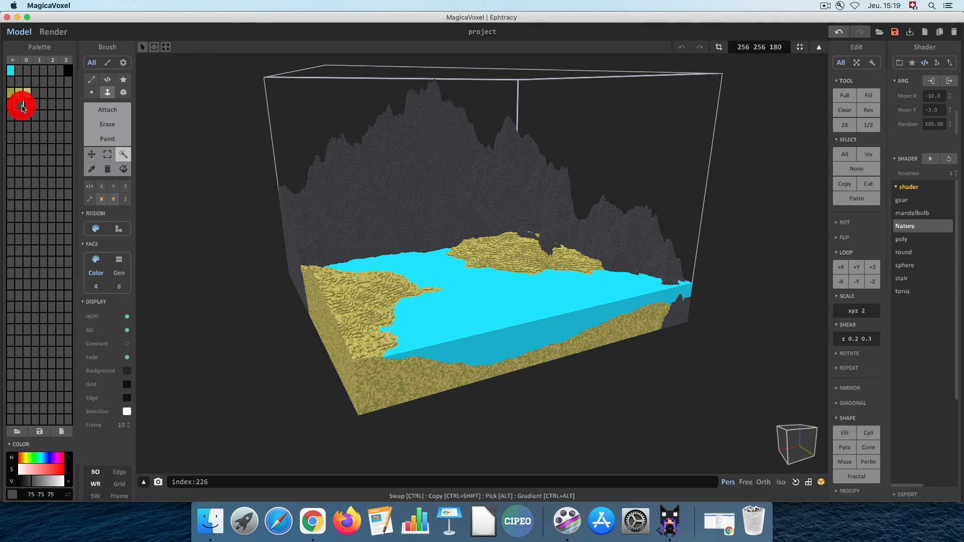
click(28, 484)
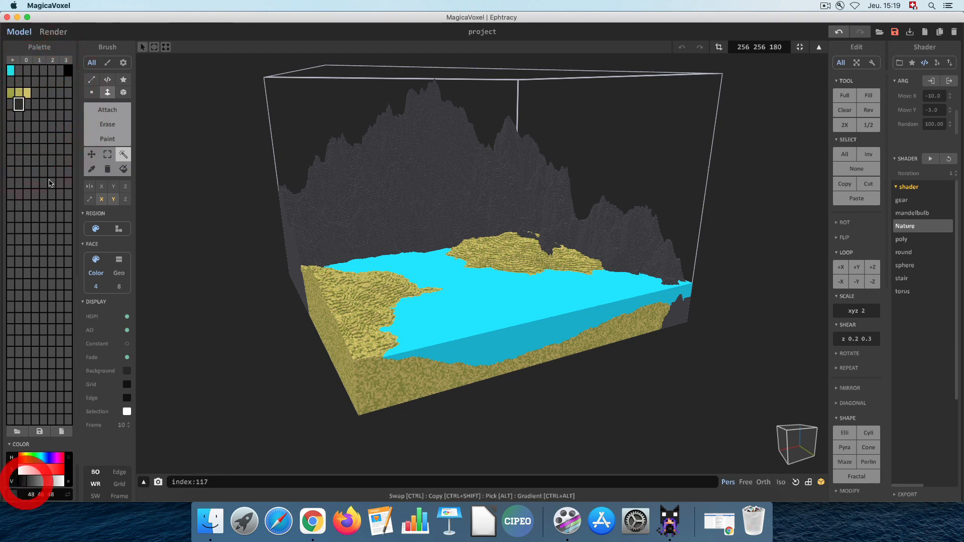
click(26, 104)
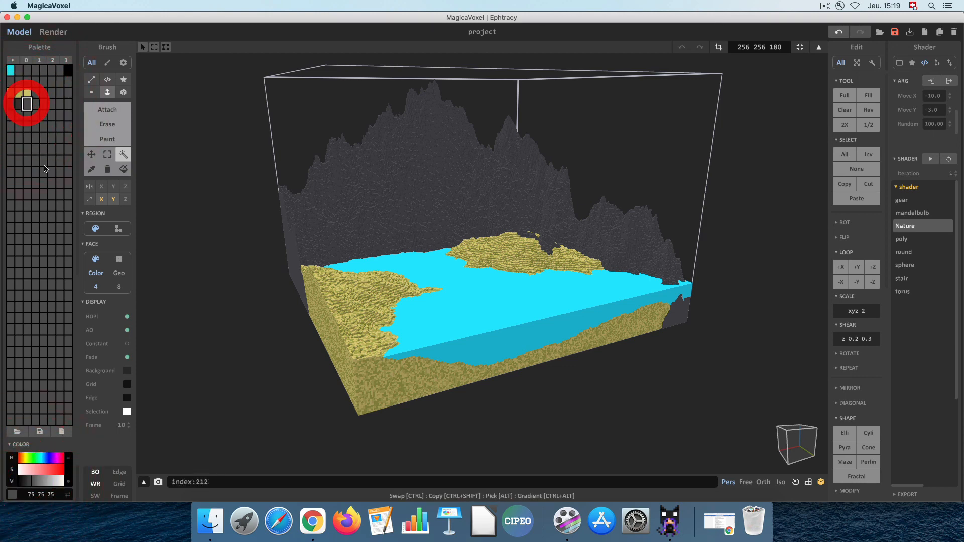
click(36, 484)
Select the first three grey swatches of the fourth palette row as active colours and select the dark mountain region
click(27, 127)
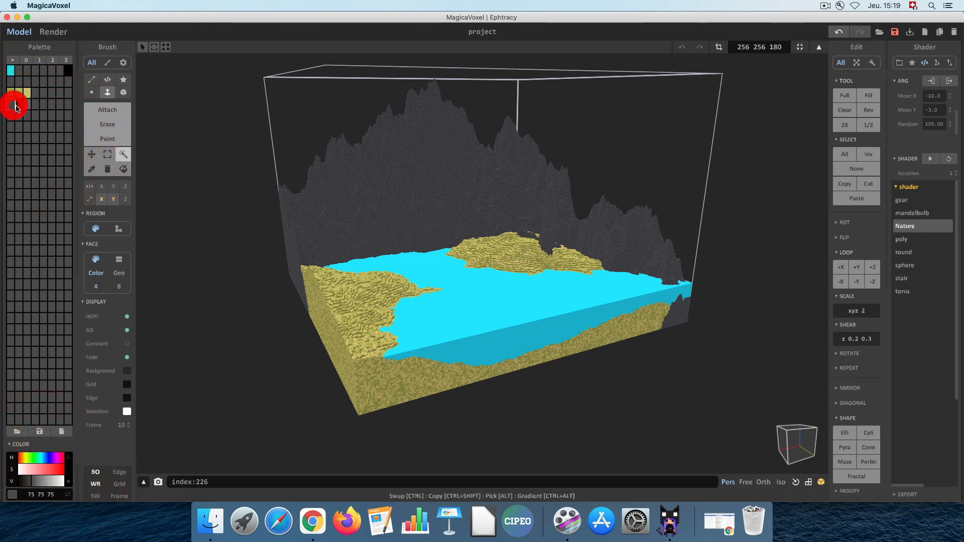
click(26, 104)
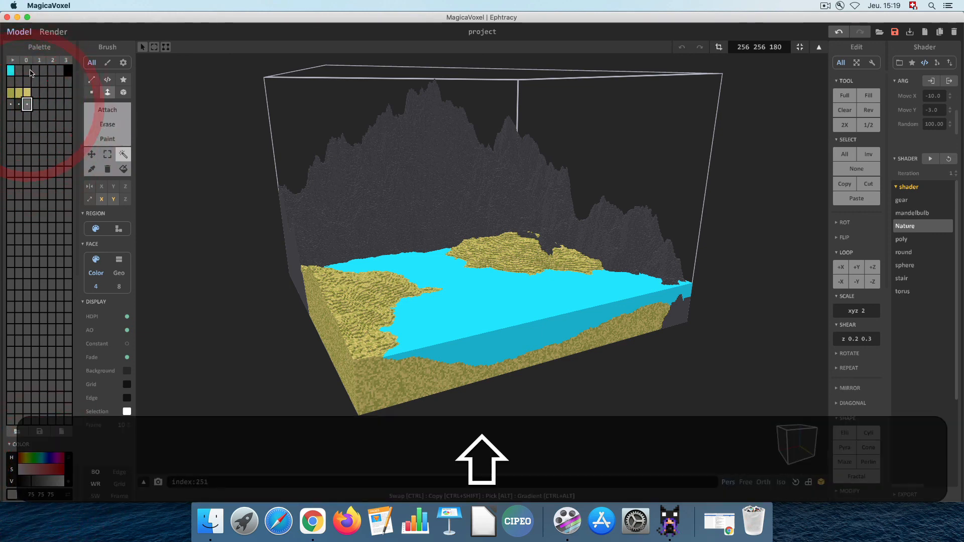
click(365, 168)
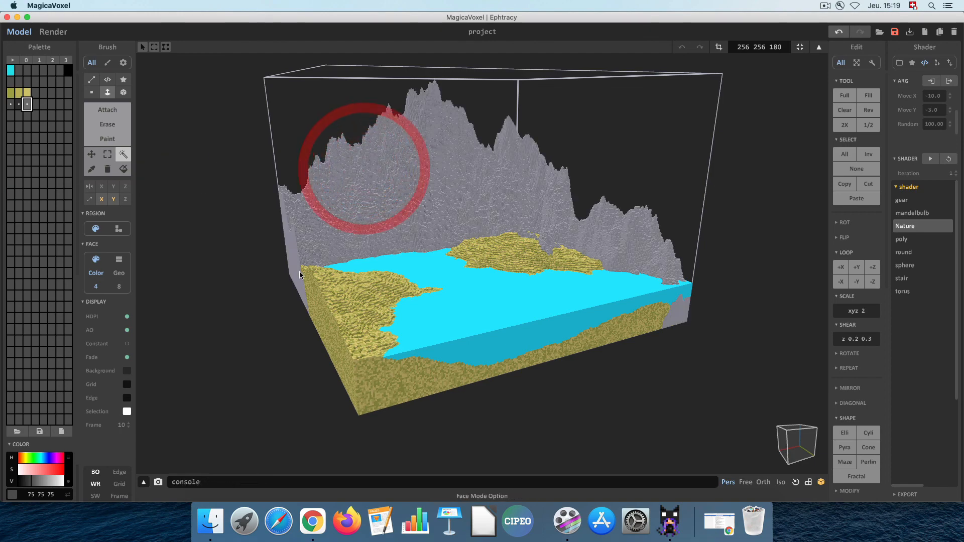
Recolour the selected mountain by randomly distributing the three grey palette colours over its voxels, and inspect the landscape from several angles
right_click(26, 104)
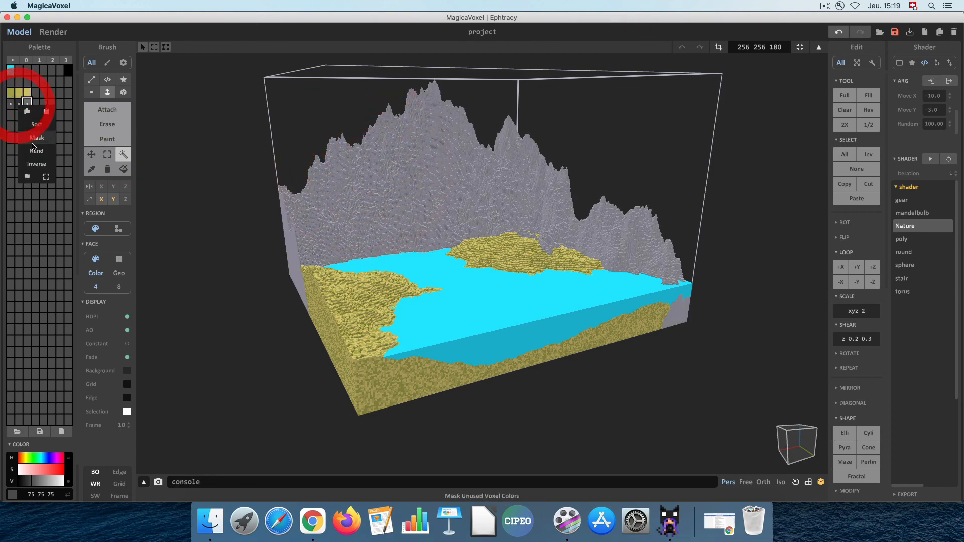
click(33, 145)
mouse_move(226, 209)
right_down()
mouse_move(184, 215)
mouse_move(279, 215)
mouse_move(267, 224)
mouse_move(231, 221)
right_up()
scroll(276, 215, up, 6)
right_drag(414, 211, 386, 236)
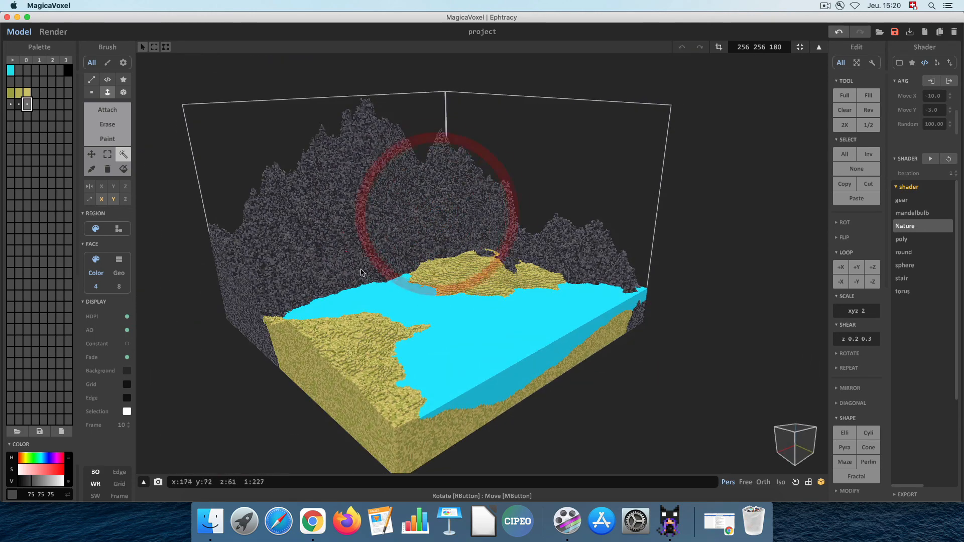
right_drag(366, 394, 280, 355)
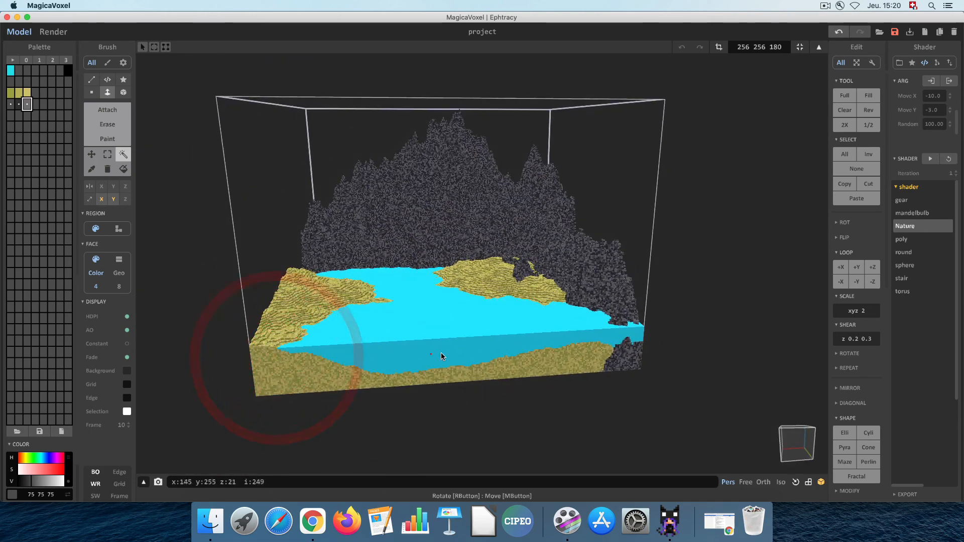